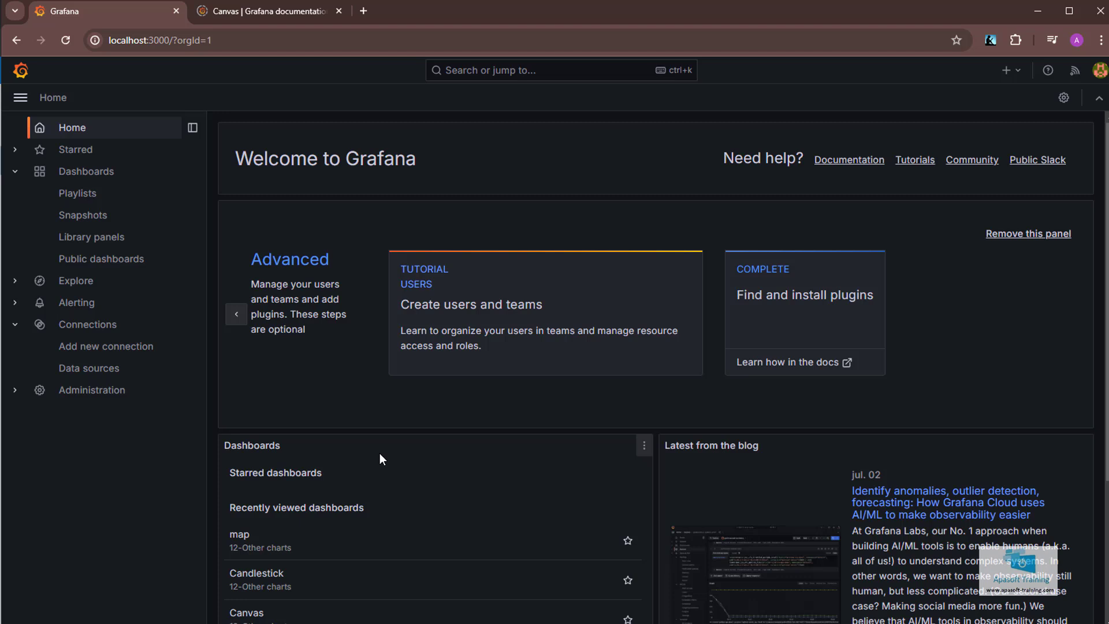
- Open Administration > Plugins and data > Plugins and set the Type filter to Data sources
{"action": "left_click", "coordinate": [14, 390]}
{"action": "scroll", "coordinate": [87, 514], "scroll_direction": "down", "scroll_amount": 1}
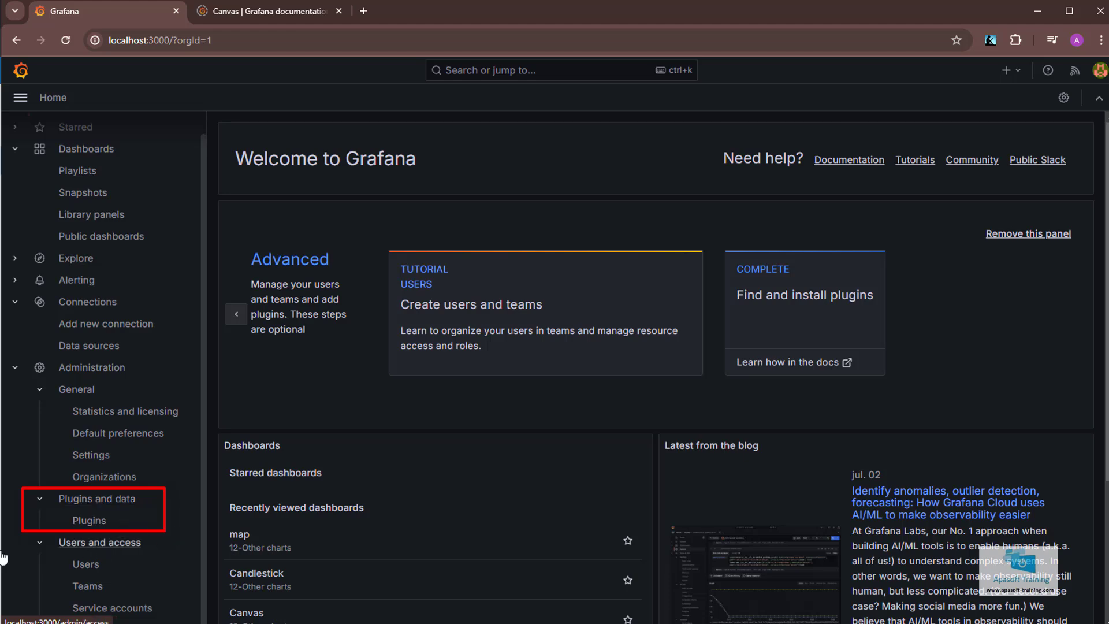
{"action": "left_click", "coordinate": [97, 522]}
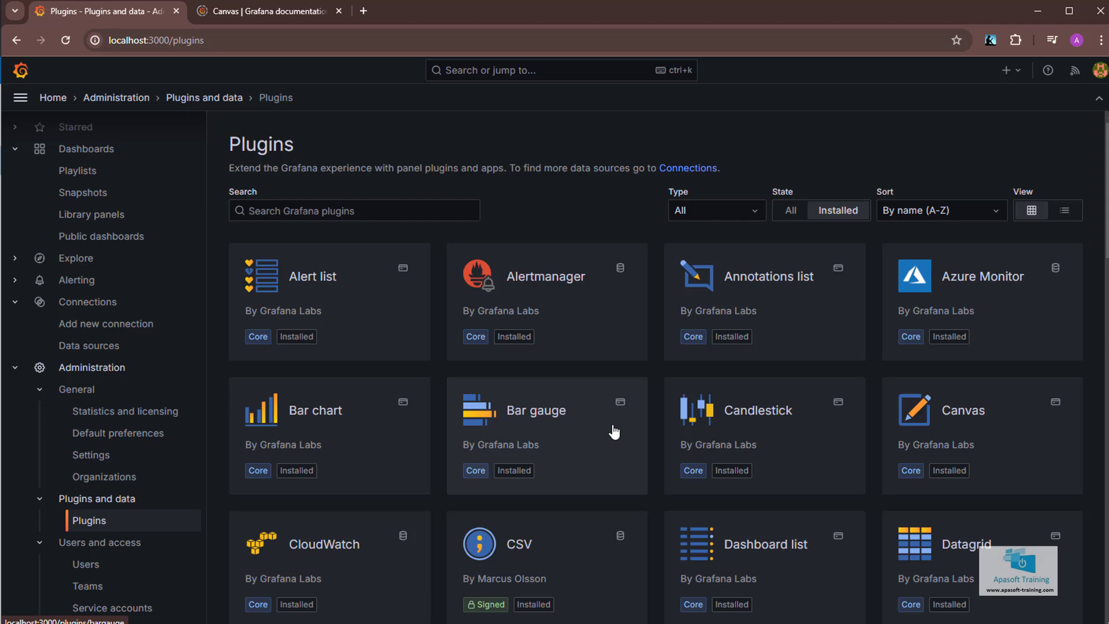
{"action": "scroll", "coordinate": [612, 430], "scroll_direction": "down", "scroll_amount": 2}
{"action": "scroll", "coordinate": [614, 432], "scroll_direction": "up", "scroll_amount": 2}
{"action": "scroll", "coordinate": [615, 431], "scroll_direction": "down", "scroll_amount": 3}
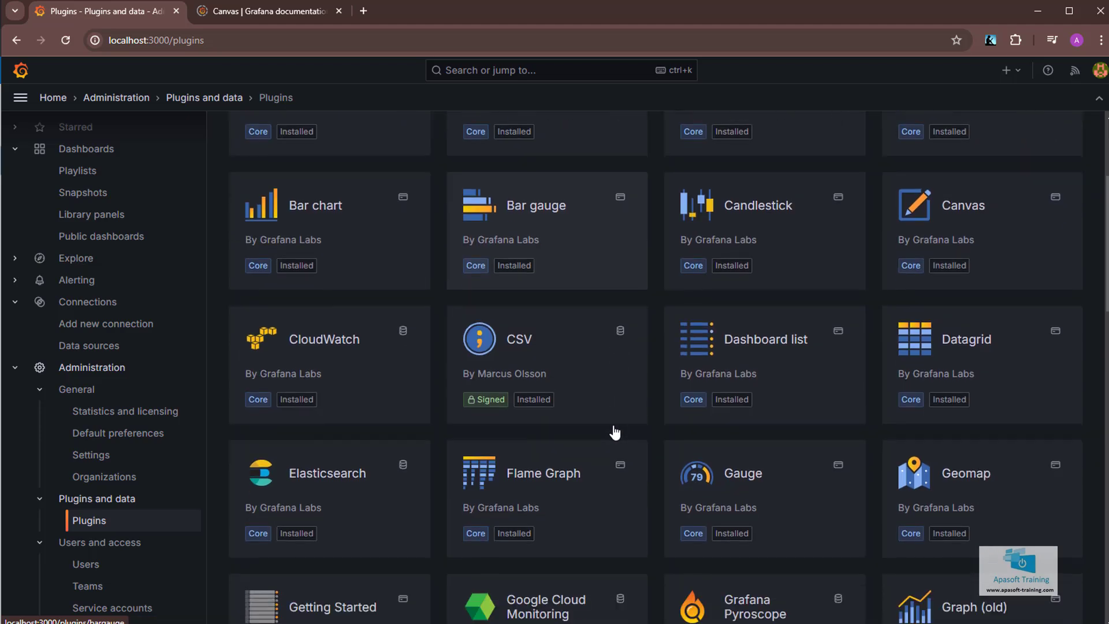
{"action": "scroll", "coordinate": [614, 431], "scroll_direction": "up", "scroll_amount": 3}
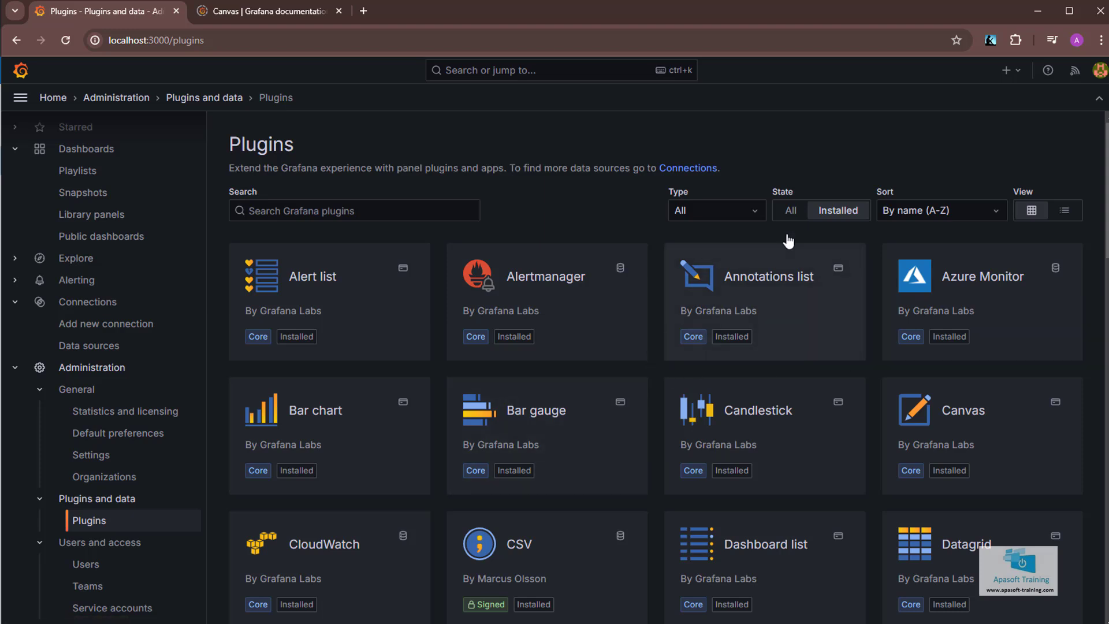
{"action": "left_click", "coordinate": [754, 215]}
{"action": "left_click", "coordinate": [705, 260]}
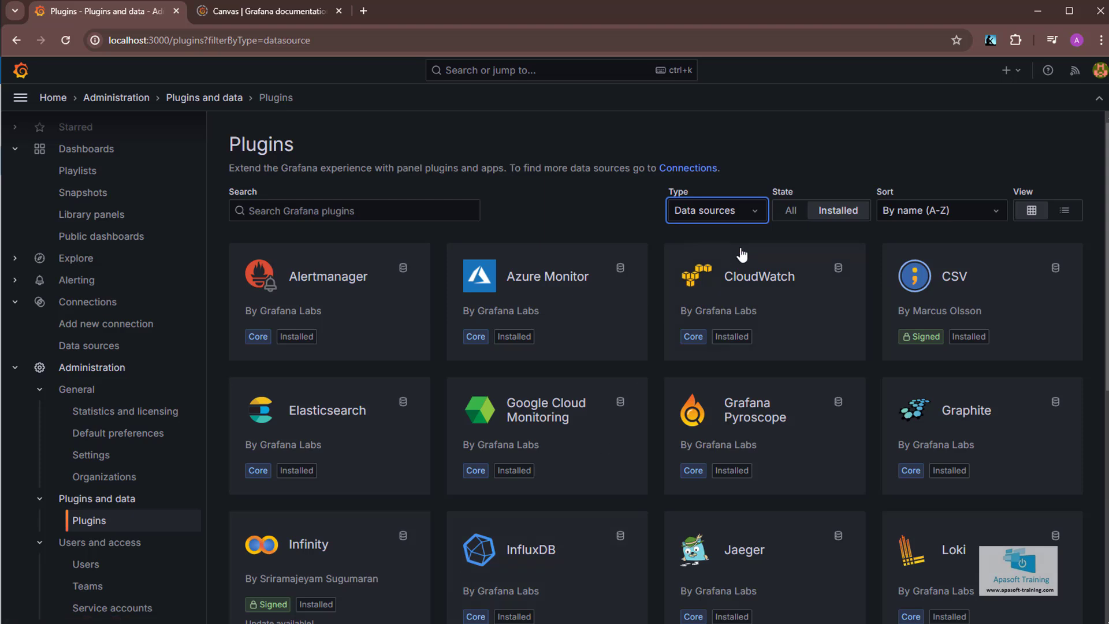
- Set the Type filter to Panels and browse the installed panel plugins
{"action": "left_click", "coordinate": [754, 221]}
{"action": "left_click", "coordinate": [753, 213]}
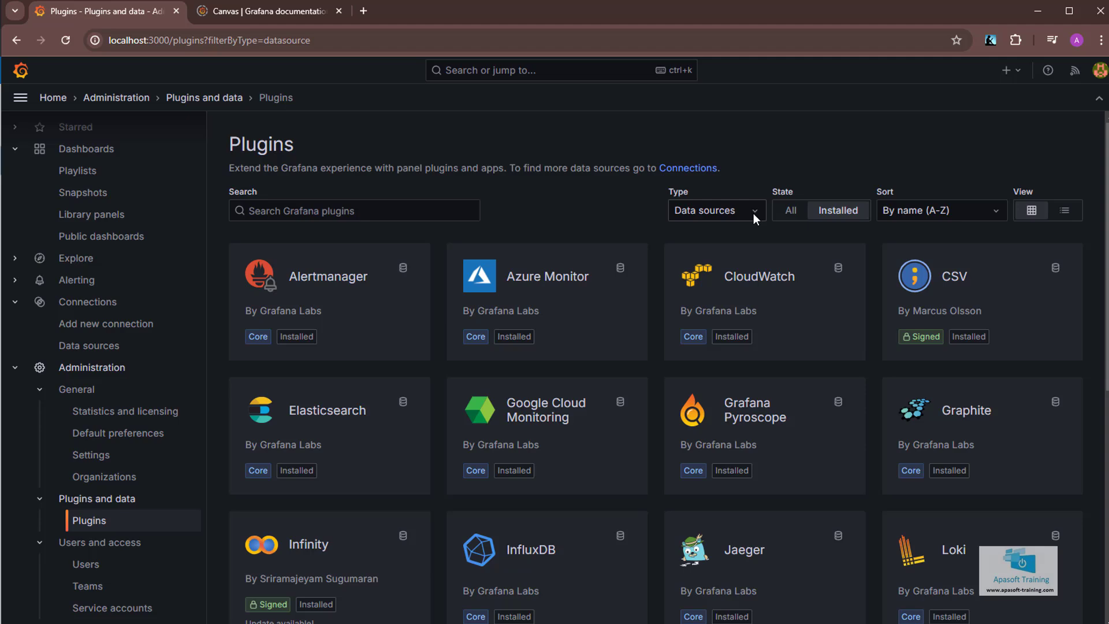
{"action": "left_click", "coordinate": [753, 213]}
{"action": "left_click", "coordinate": [702, 285]}
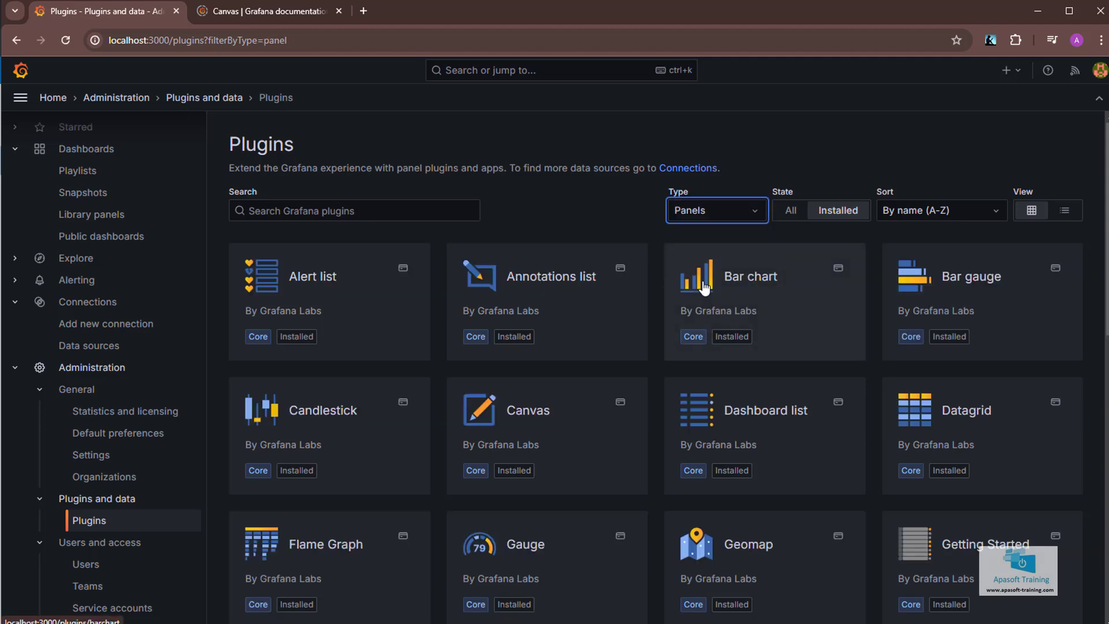
{"action": "scroll", "coordinate": [658, 378], "scroll_direction": "down", "scroll_amount": 5}
{"action": "scroll", "coordinate": [658, 376], "scroll_direction": "down", "scroll_amount": 6}
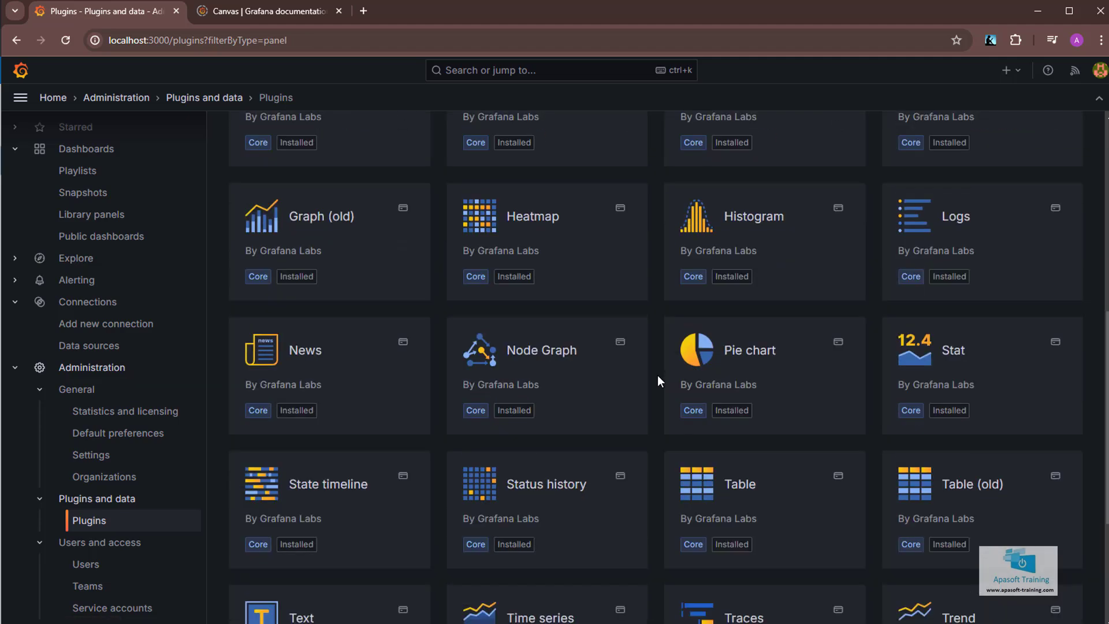
{"action": "scroll", "coordinate": [657, 375], "scroll_direction": "up", "scroll_amount": 7}
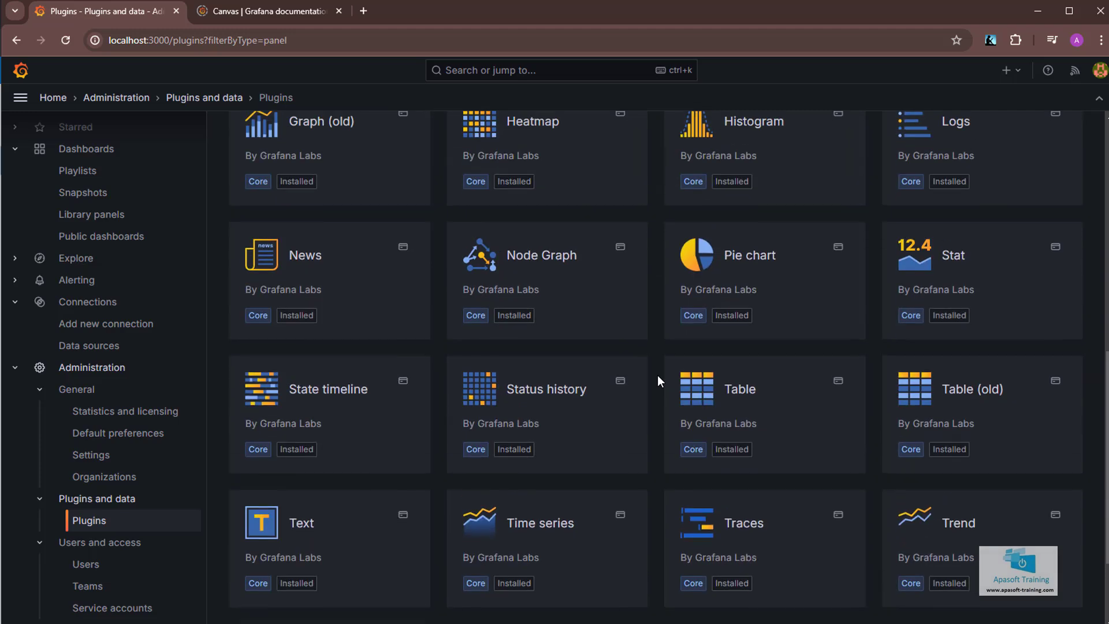
{"action": "scroll", "coordinate": [657, 375], "scroll_direction": "up", "scroll_amount": 3}
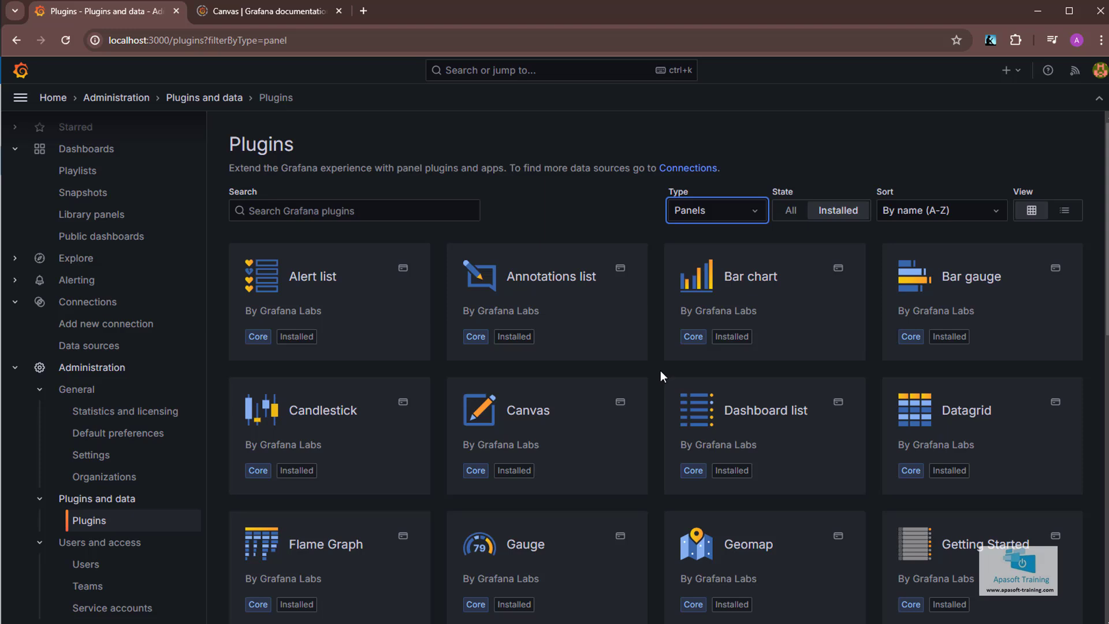
- Try the Applications type filter, then return to Panels
{"action": "left_click", "coordinate": [754, 210]}
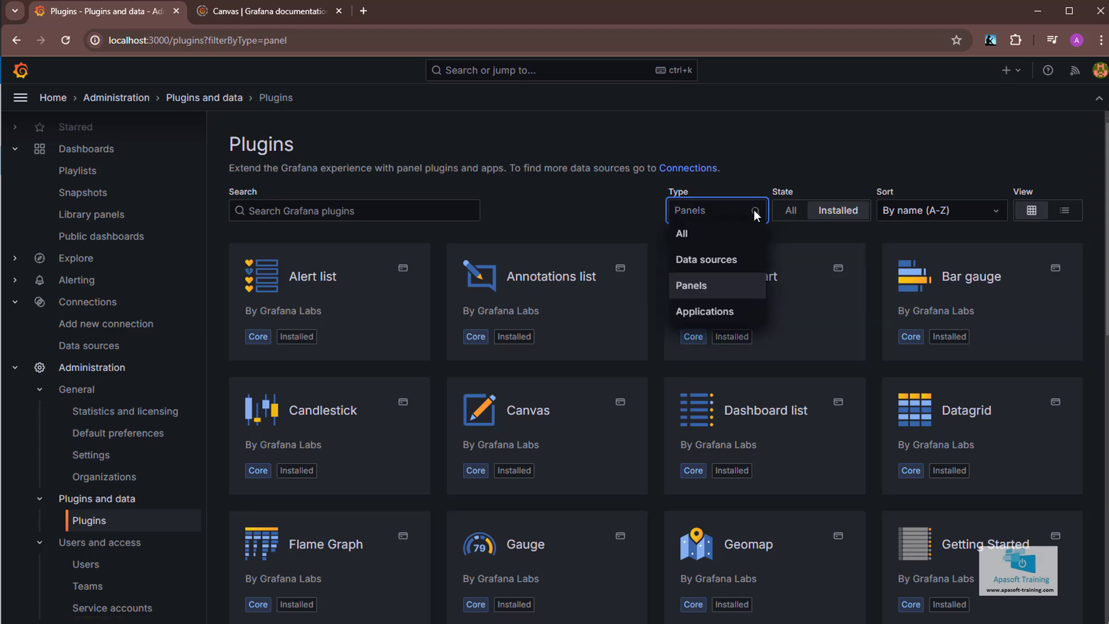
{"action": "left_click", "coordinate": [704, 311]}
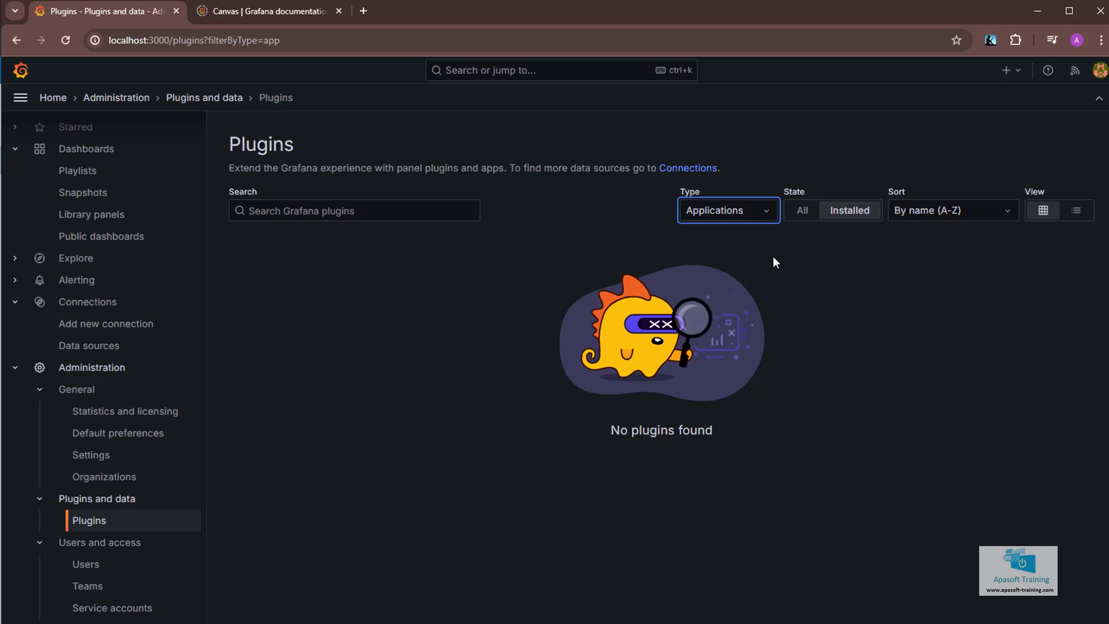
{"action": "left_click", "coordinate": [764, 214]}
{"action": "left_click", "coordinate": [724, 285]}
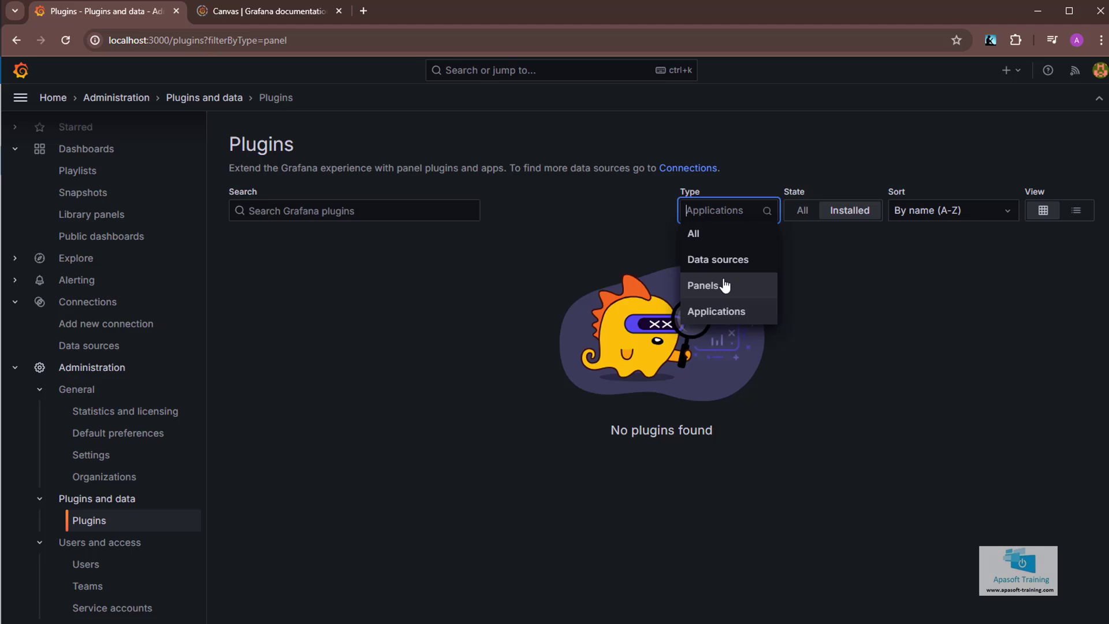
{"action": "left_click", "coordinate": [725, 284]}
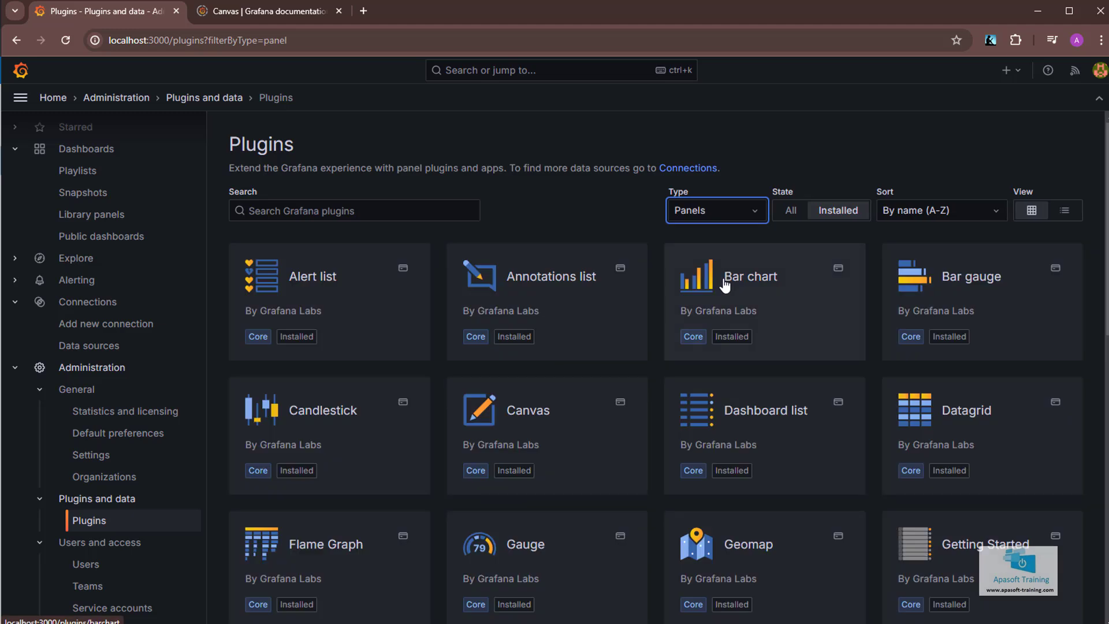
- Switch State from Installed to All and scroll the panel plugins down to Polystat
{"action": "left_click", "coordinate": [791, 214]}
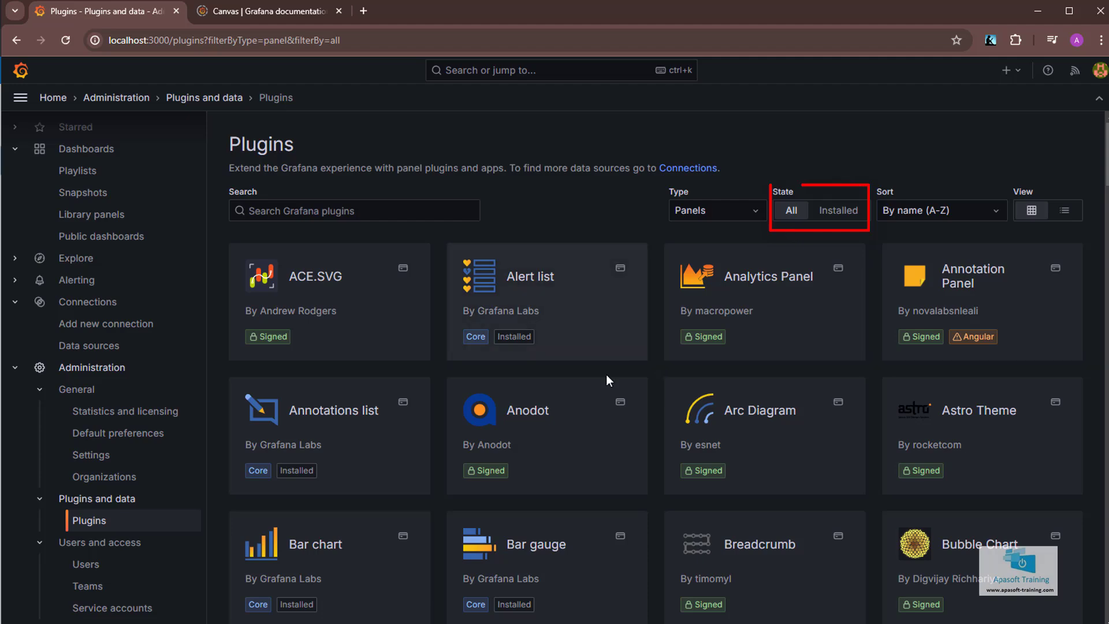
{"action": "scroll", "coordinate": [605, 375], "scroll_direction": "down", "scroll_amount": 15}
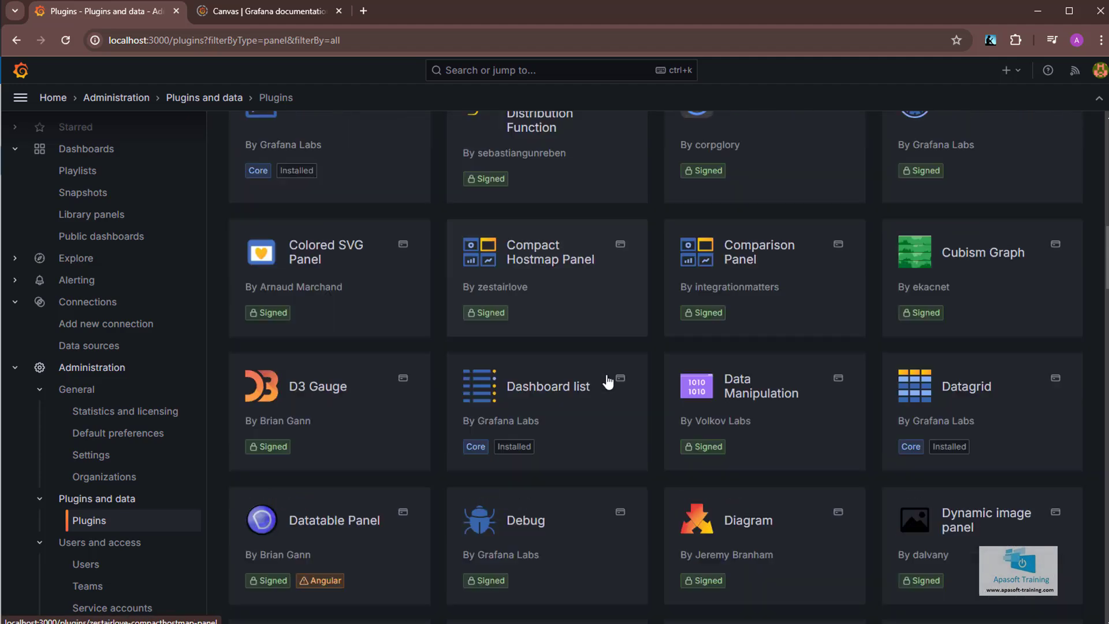
{"action": "scroll", "coordinate": [607, 381], "scroll_direction": "down", "scroll_amount": 8}
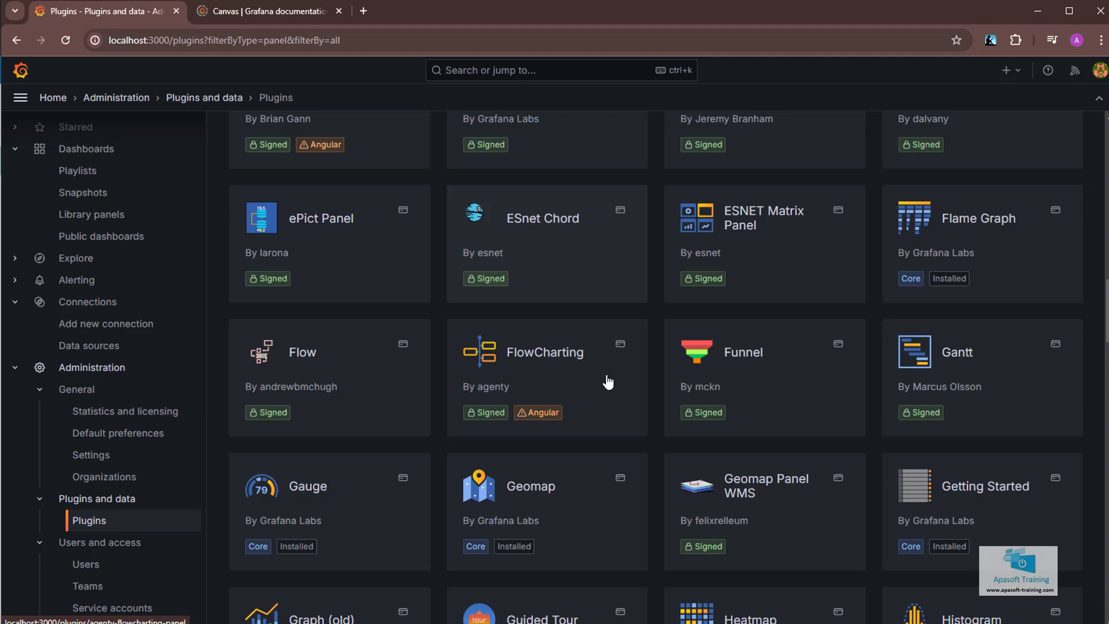
{"action": "scroll", "coordinate": [608, 381], "scroll_direction": "down", "scroll_amount": 10}
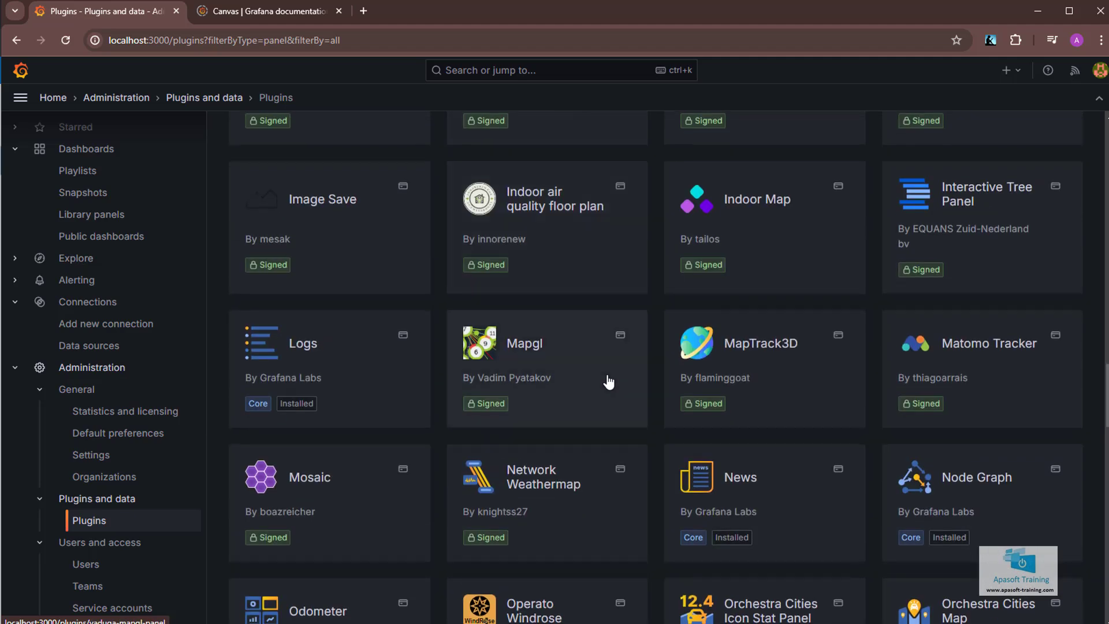
{"action": "scroll", "coordinate": [608, 381], "scroll_direction": "down", "scroll_amount": 6}
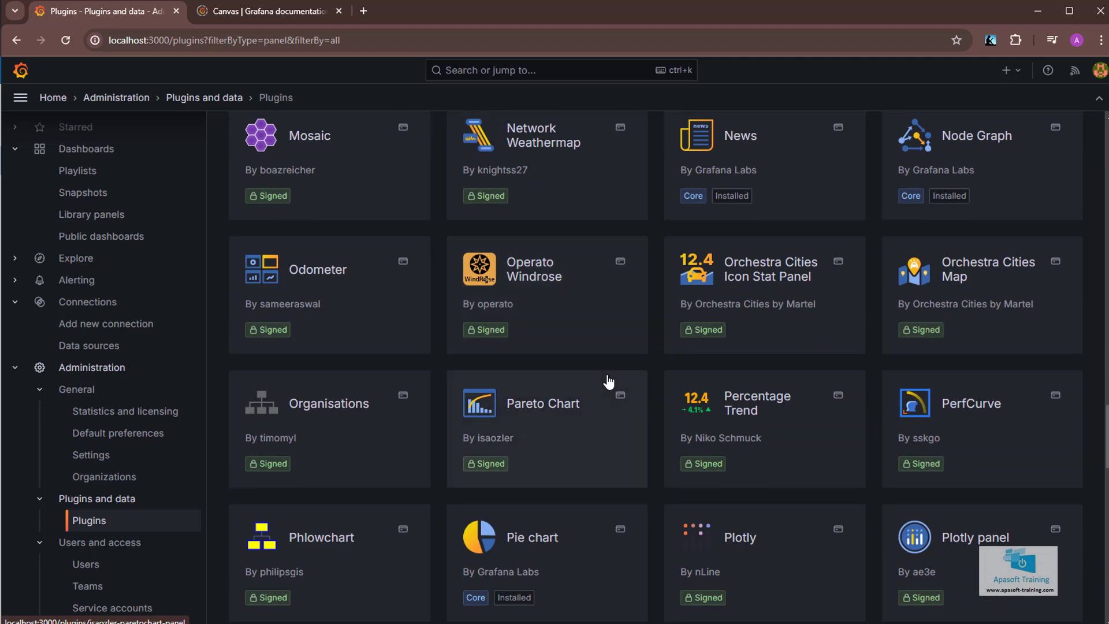
{"action": "scroll", "coordinate": [609, 381], "scroll_direction": "down", "scroll_amount": 7}
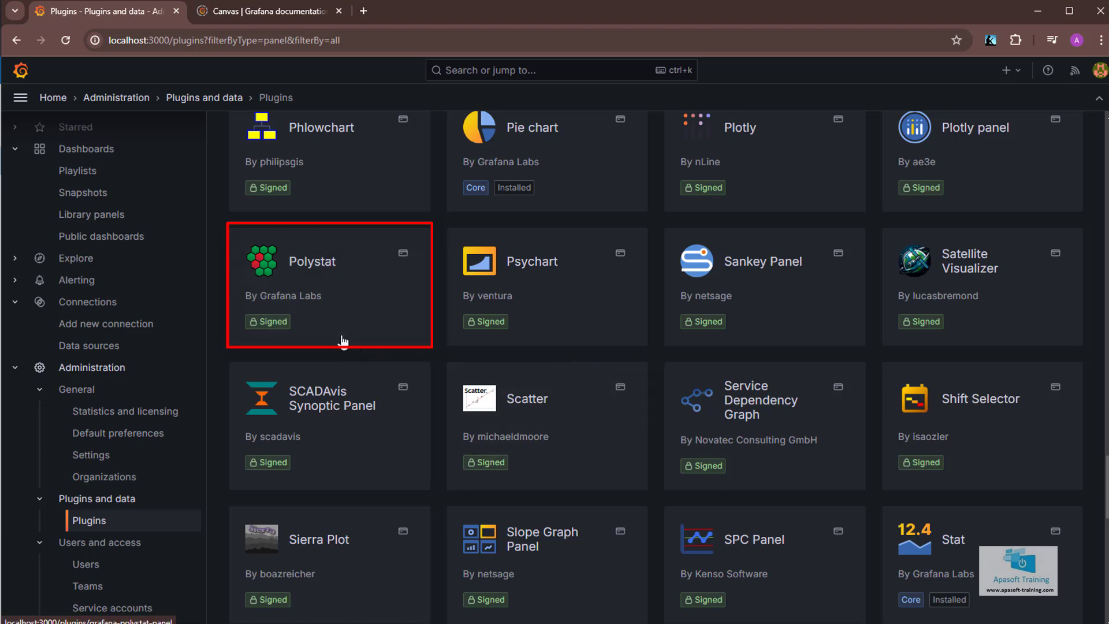
- Open the Polystat card and read its Overview page (version 2.1.12, Grafana Labs, signed)
{"action": "left_click", "coordinate": [337, 301]}
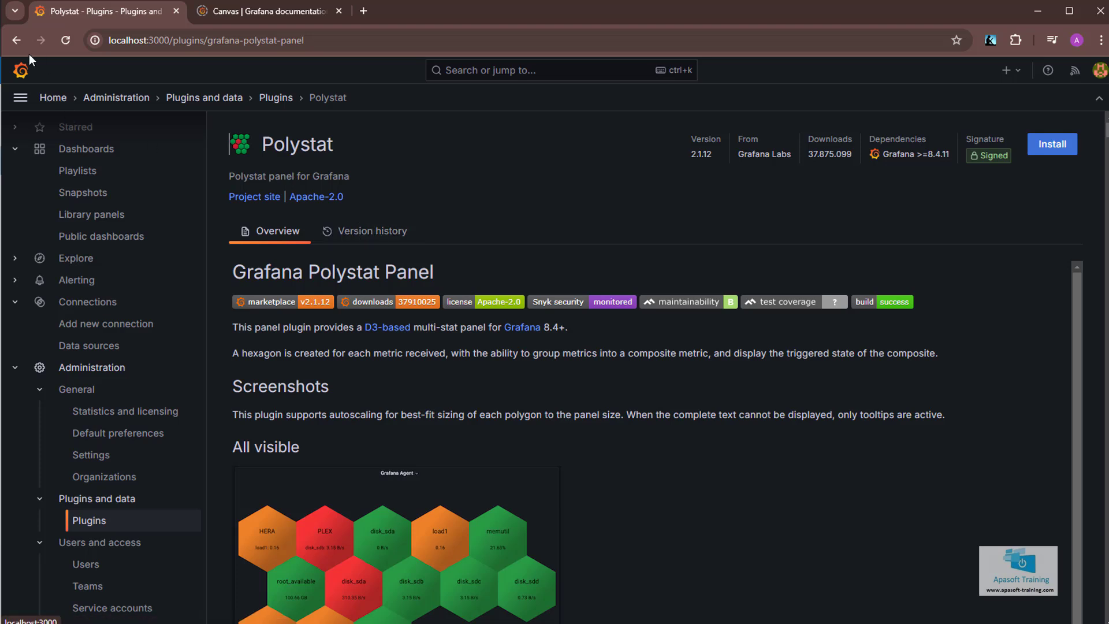
{"action": "left_click", "coordinate": [15, 39]}
{"action": "scroll", "coordinate": [531, 433], "scroll_direction": "down", "scroll_amount": 3}
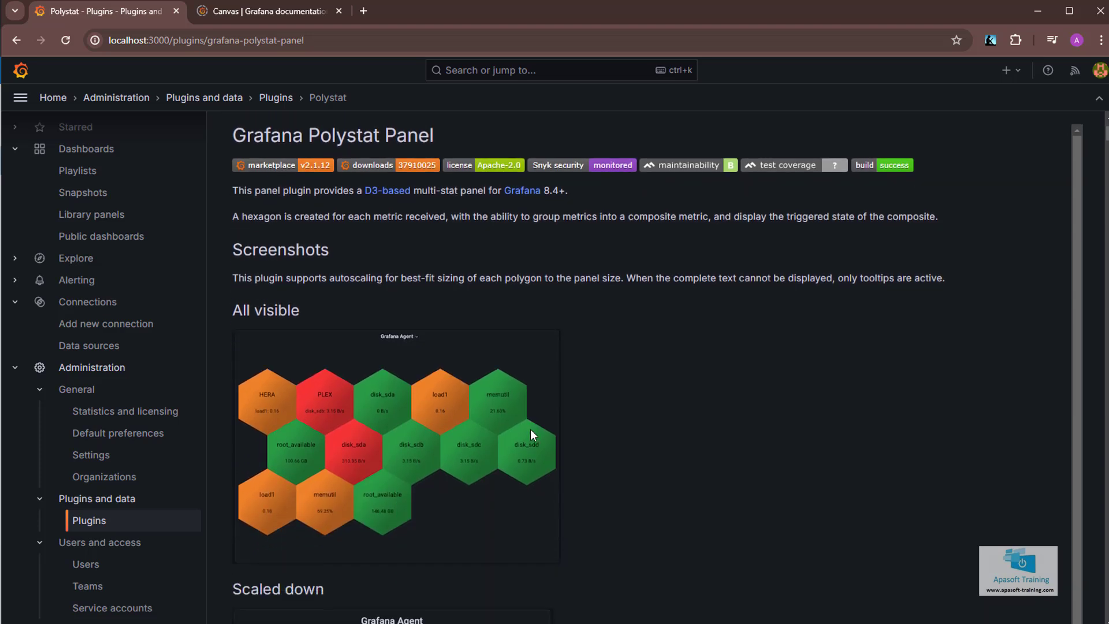
{"action": "scroll", "coordinate": [531, 435], "scroll_direction": "down", "scroll_amount": 1}
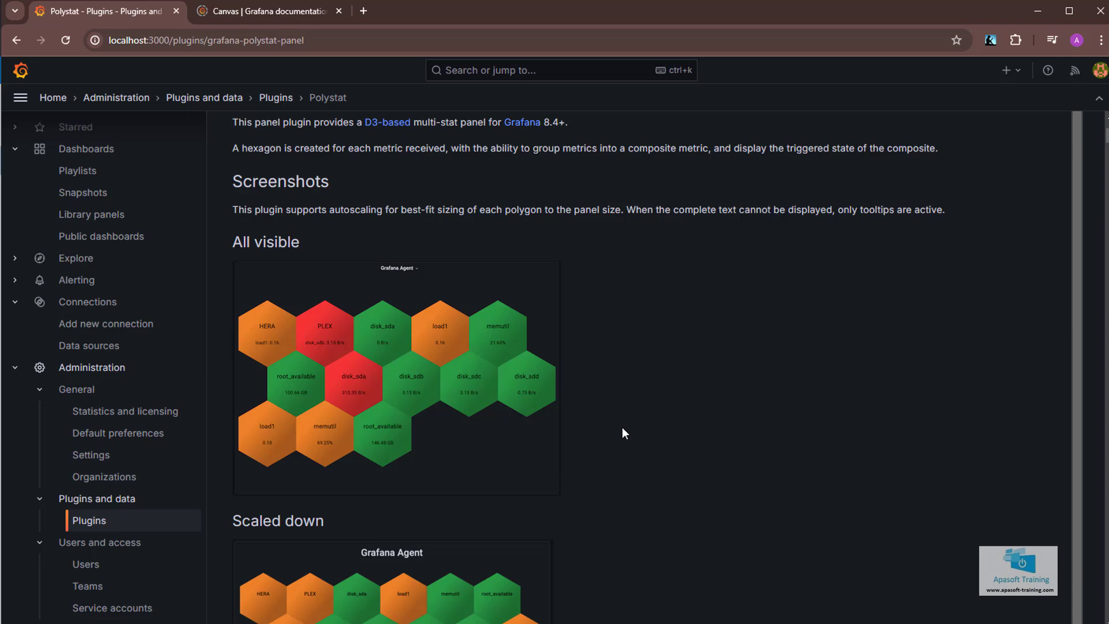
{"action": "scroll", "coordinate": [623, 432], "scroll_direction": "down", "scroll_amount": 1}
{"action": "scroll", "coordinate": [622, 428], "scroll_direction": "up", "scroll_amount": 4}
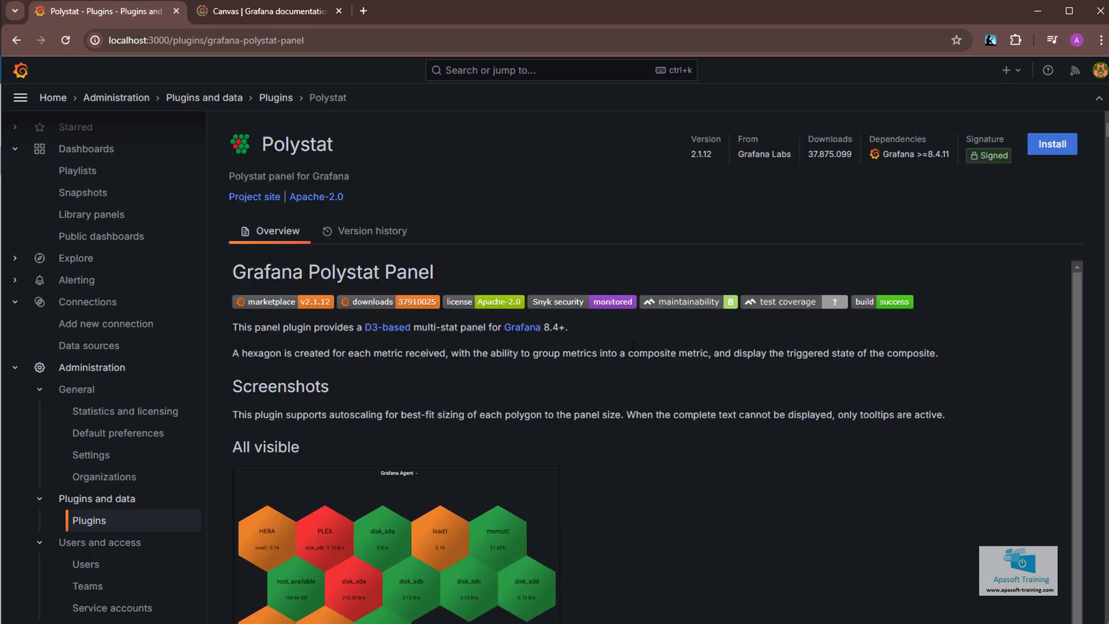
- Install Polystat and dismiss the Installed Polystat notification
{"action": "left_click", "coordinate": [1055, 147]}
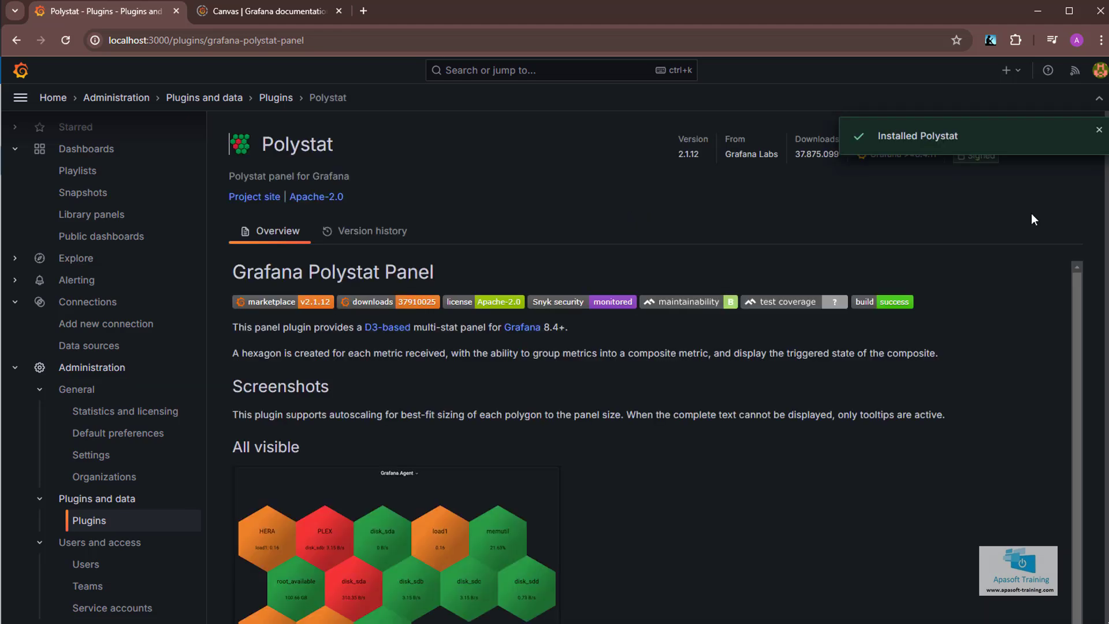
{"action": "left_click", "coordinate": [1098, 131]}
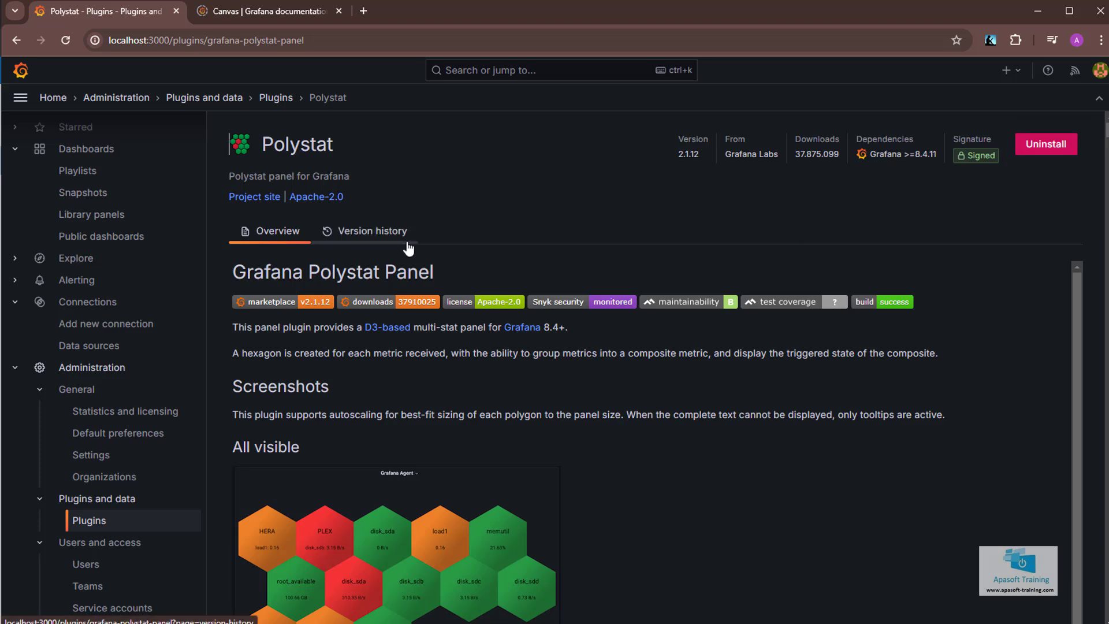
- From Dashboards, create a new folder named 13-plugins
{"action": "left_click", "coordinate": [92, 149]}
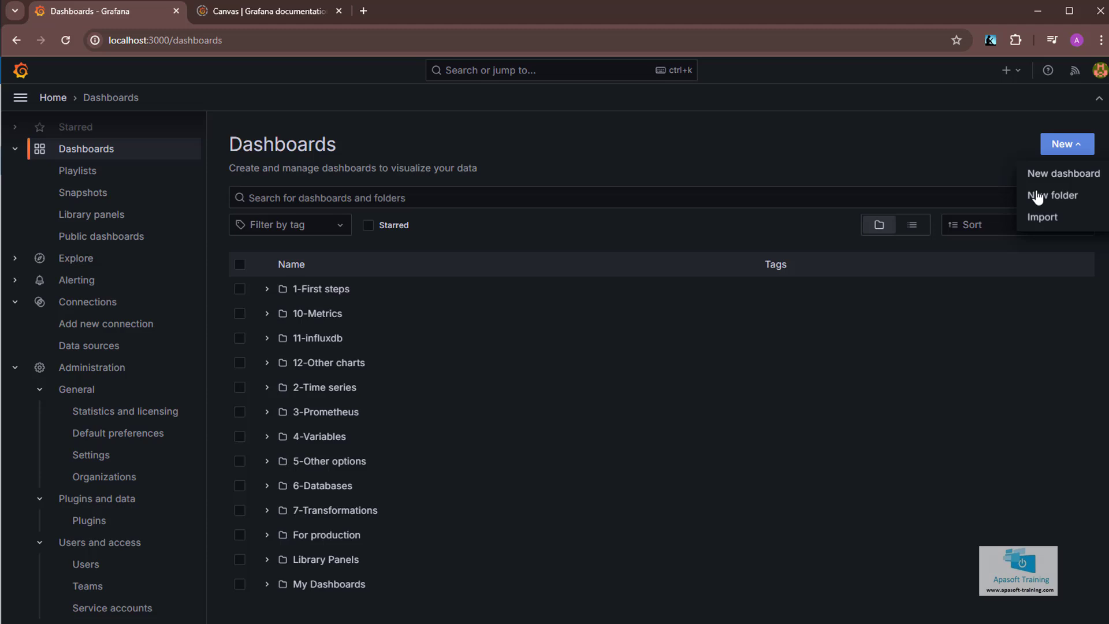
{"action": "left_click", "coordinate": [1037, 198]}
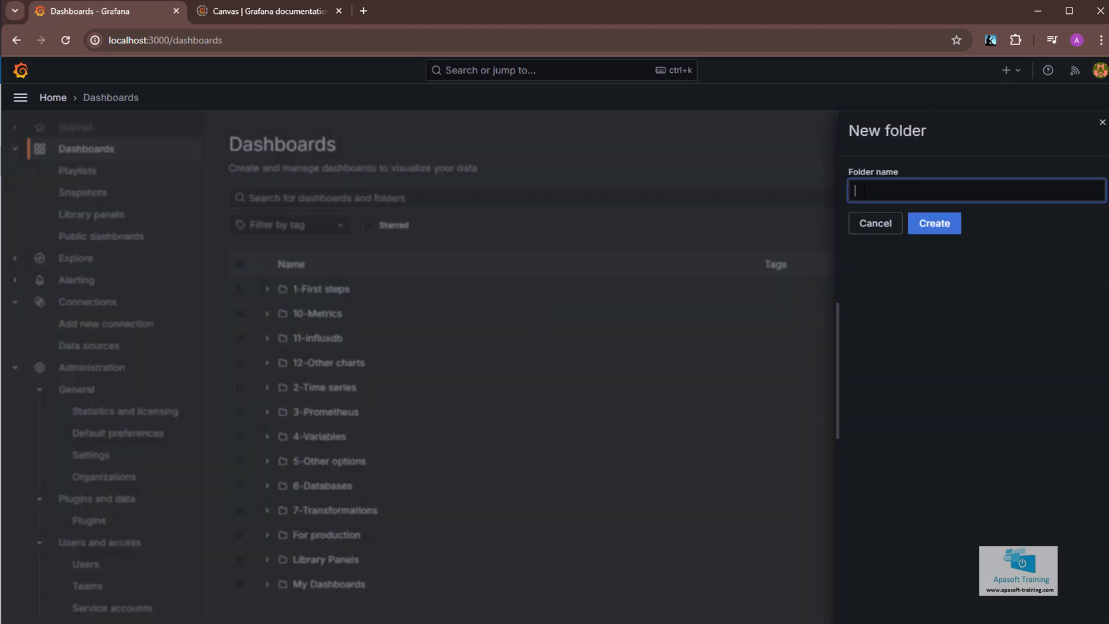
{"action": "type", "text": "13-plugi"}
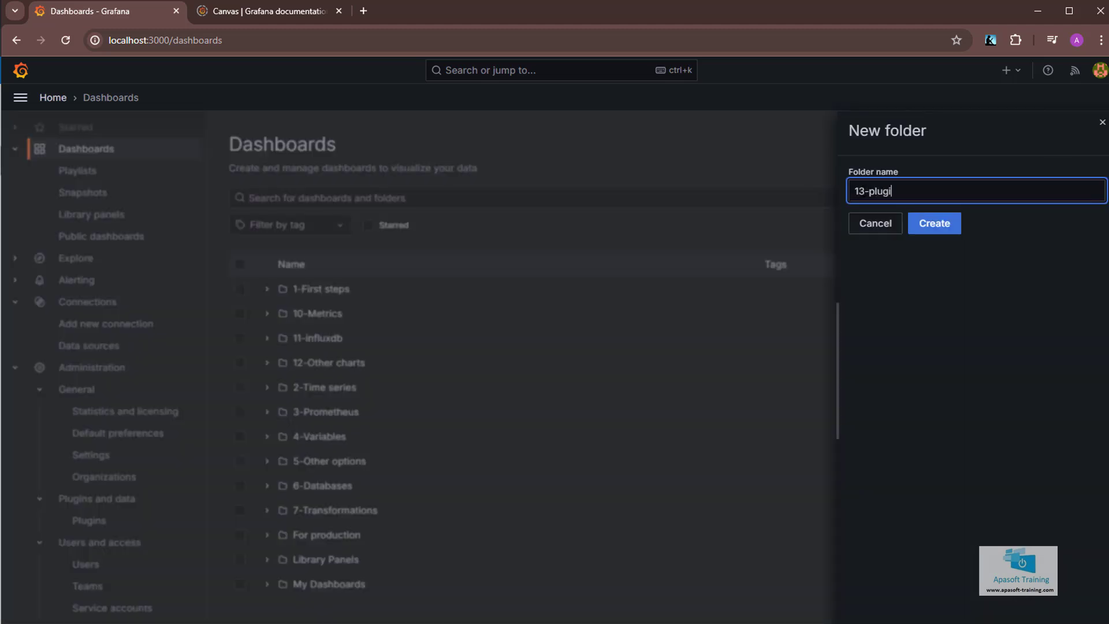
{"action": "type", "text": "ns"}
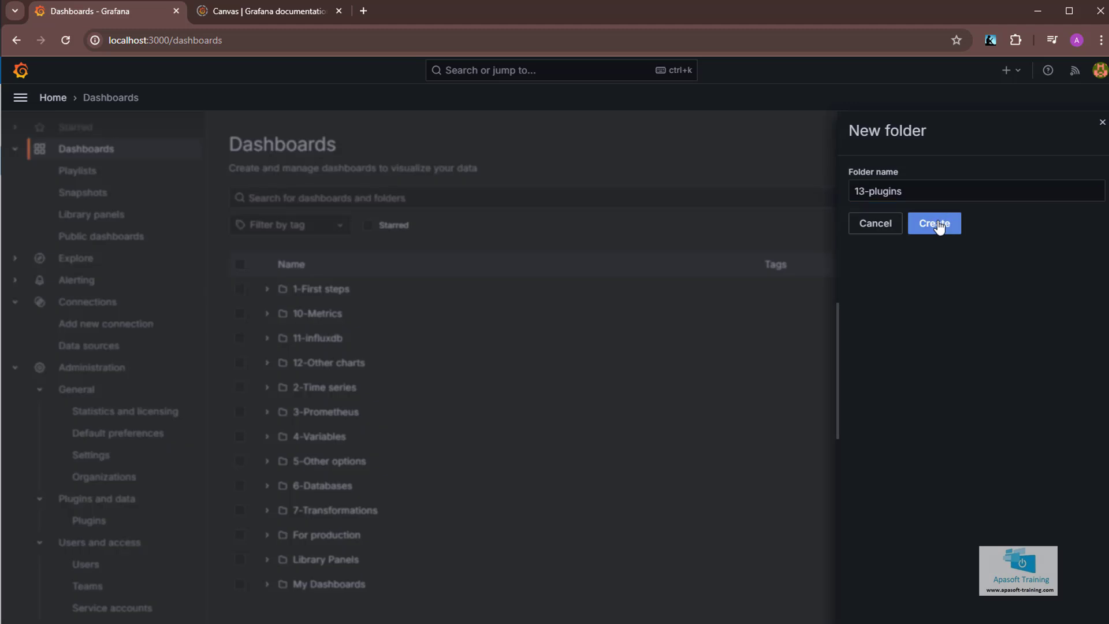
{"action": "left_click", "coordinate": [937, 224]}
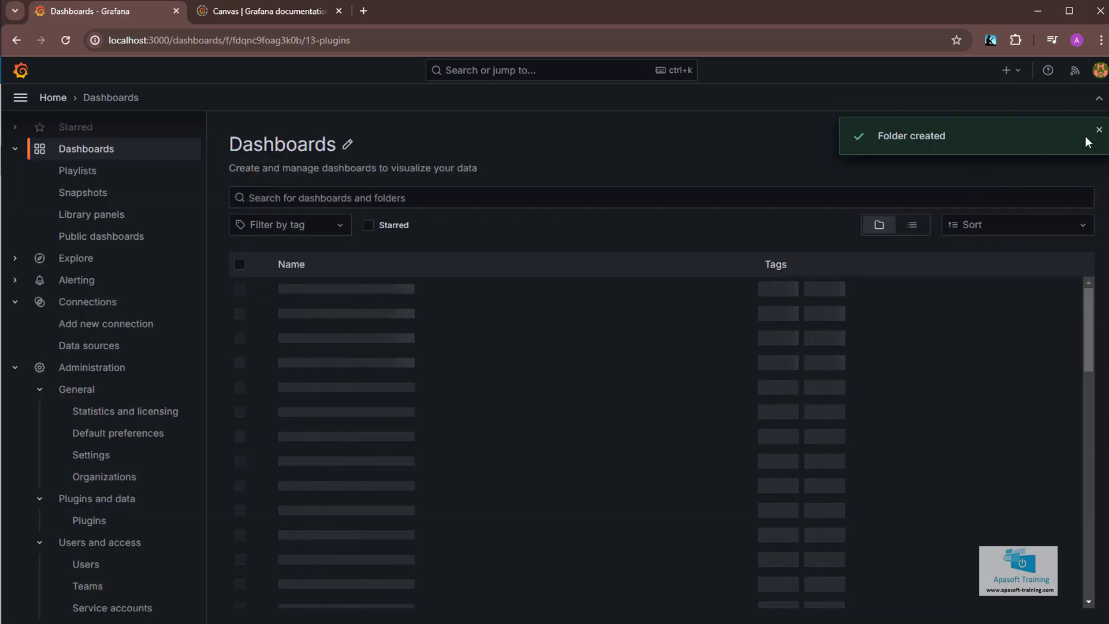
{"action": "left_click", "coordinate": [1099, 131]}
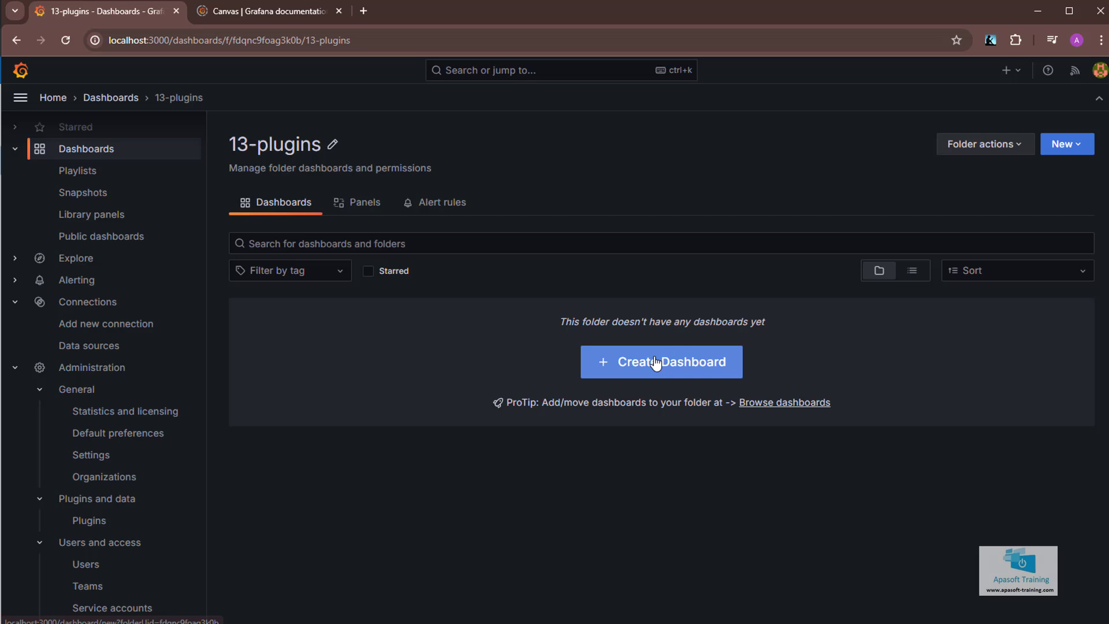
- Create a dashboard, add a visualization querying the servers data source, and undock the side menu
{"action": "left_click", "coordinate": [656, 362]}
{"action": "left_click", "coordinate": [661, 312]}
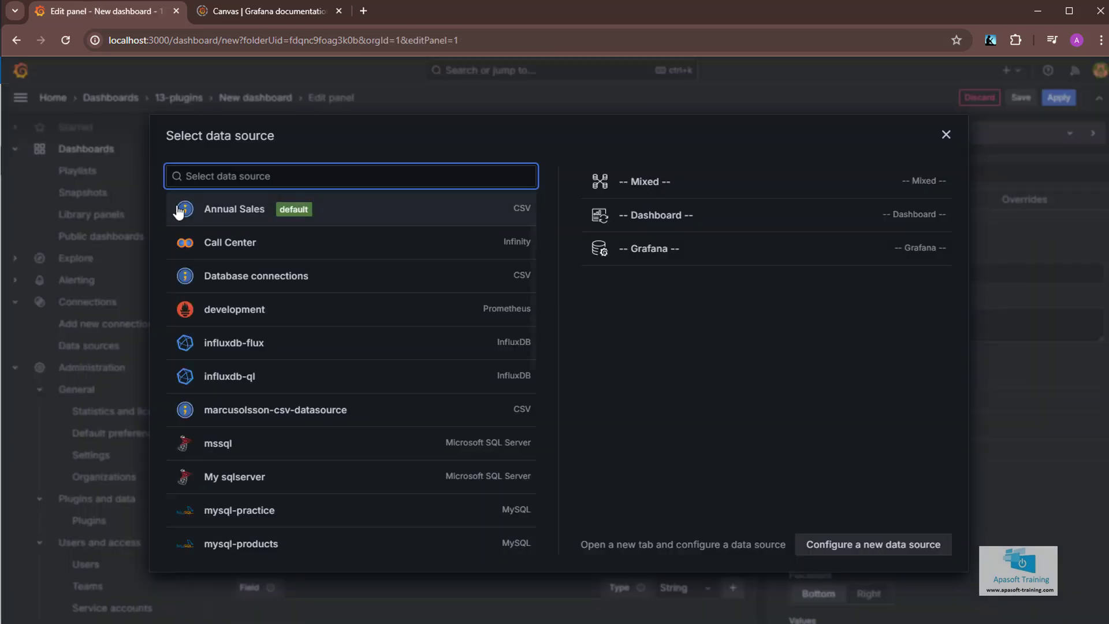
{"action": "left_click", "coordinate": [179, 212]}
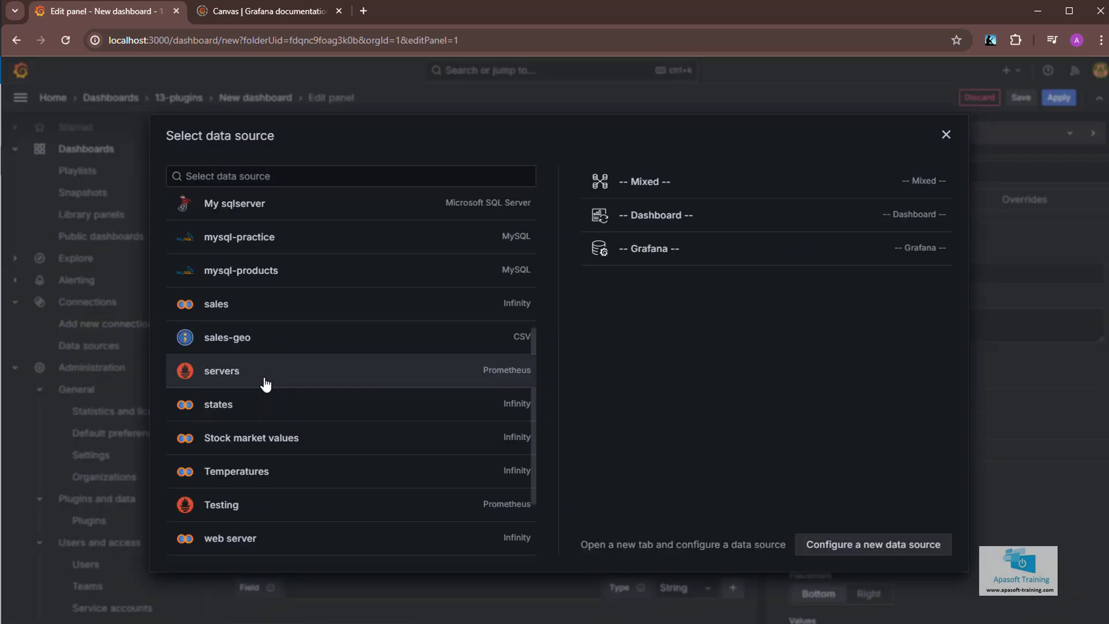
{"action": "left_click", "coordinate": [265, 378]}
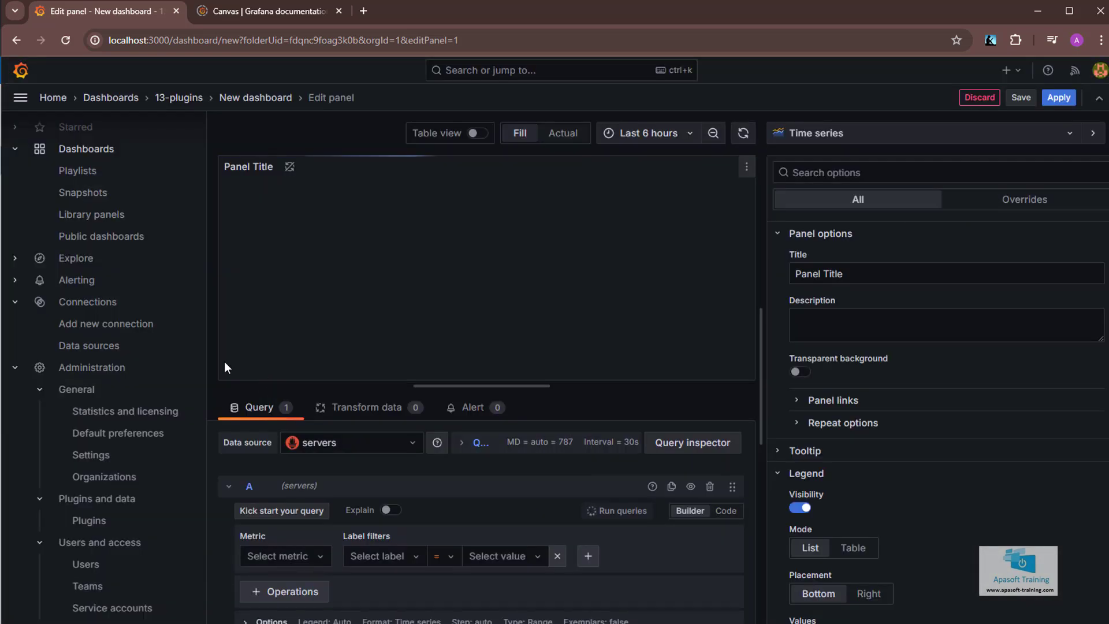
{"action": "scroll", "coordinate": [186, 192], "scroll_direction": "up", "scroll_amount": 1}
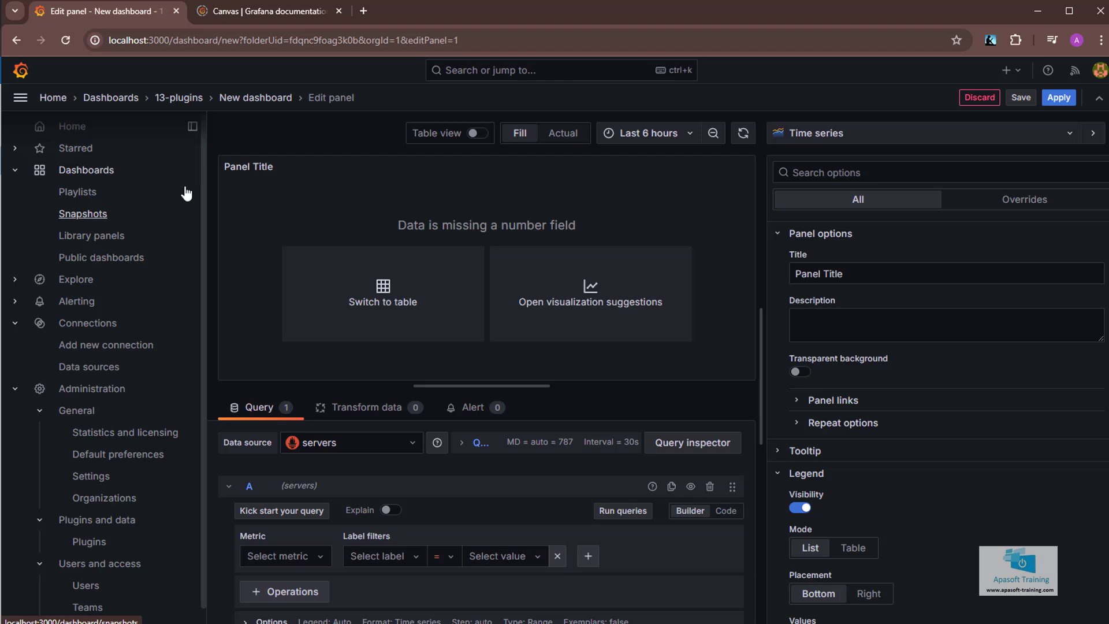
{"action": "left_click", "coordinate": [192, 126]}
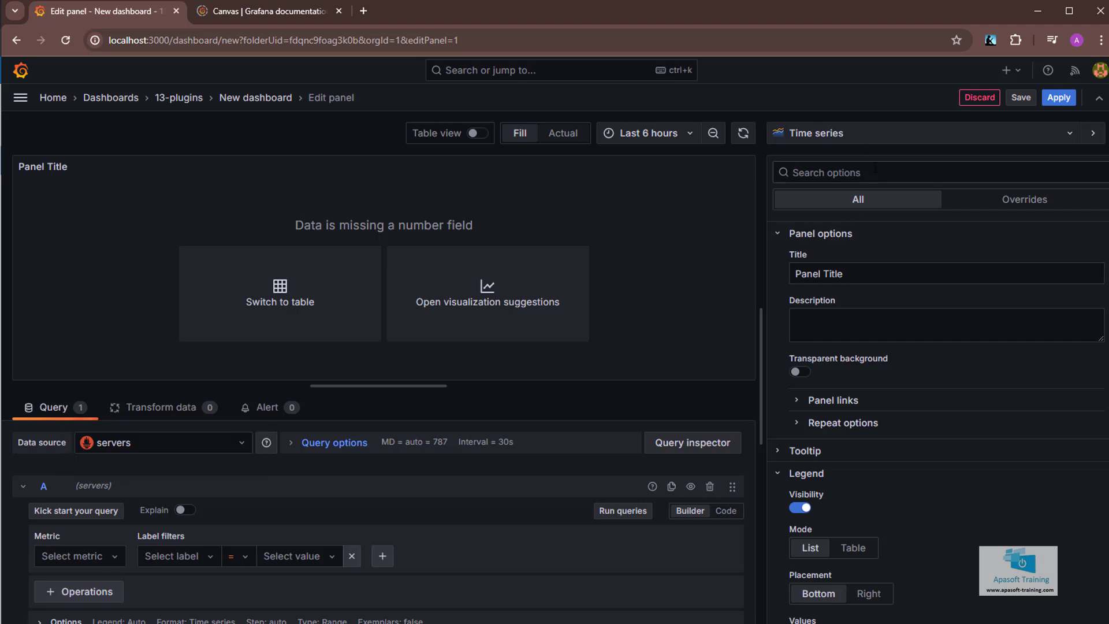
- Change the panel's visualization type to Polystat
{"action": "left_click", "coordinate": [869, 132]}
{"action": "scroll", "coordinate": [886, 293], "scroll_direction": "down", "scroll_amount": 10}
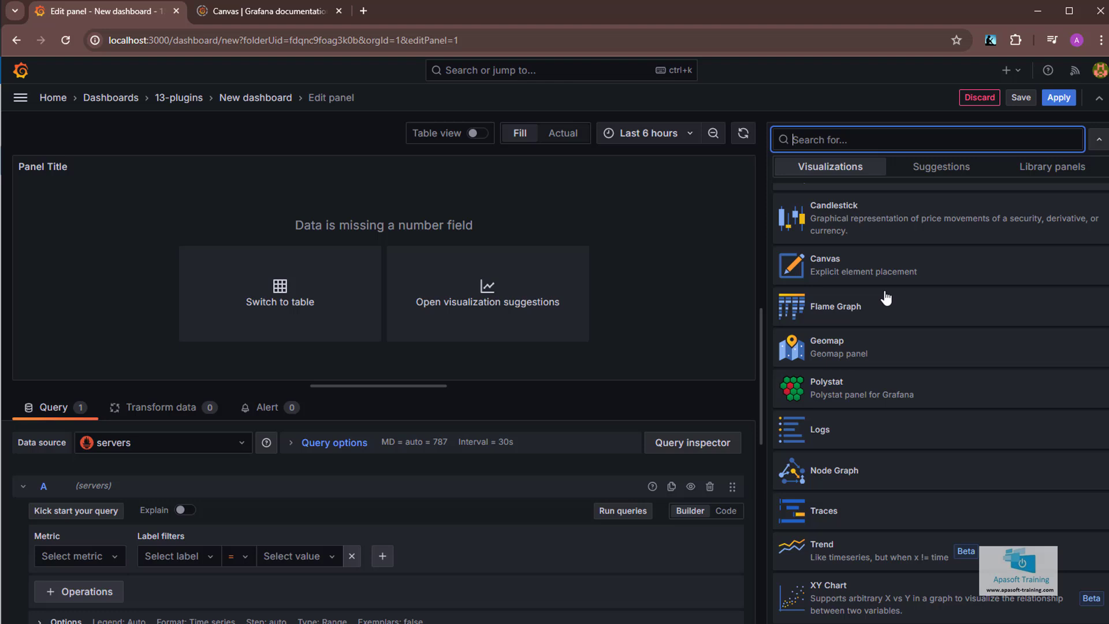
{"action": "left_click", "coordinate": [829, 400]}
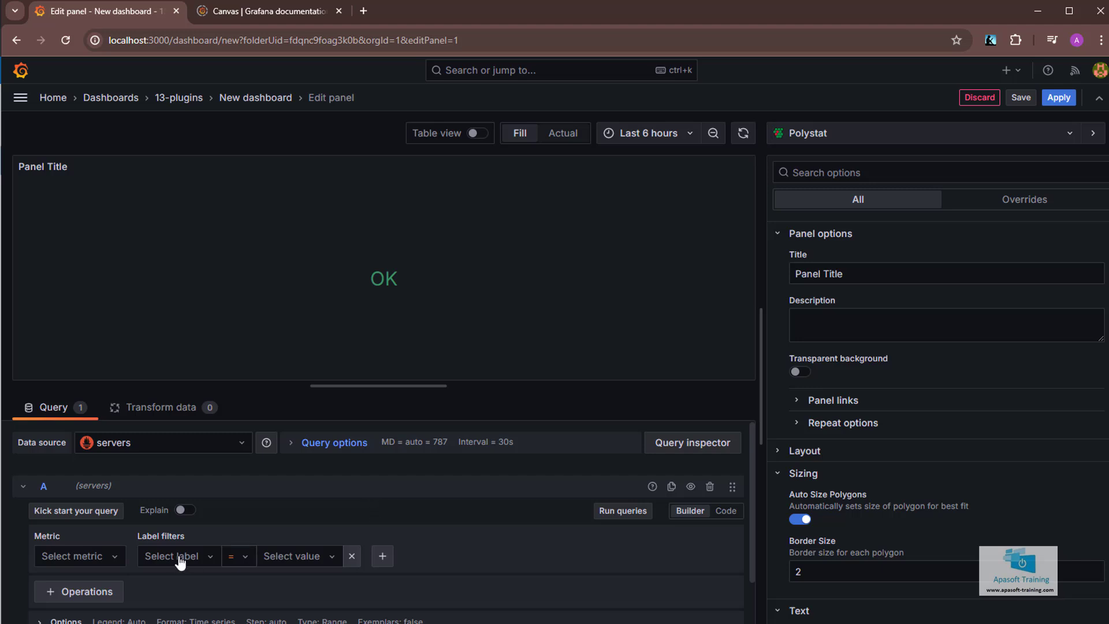
- Search Metrics explorer for cpu, select node_cpu_seconds_total, and run the query
{"action": "left_click", "coordinate": [63, 563]}
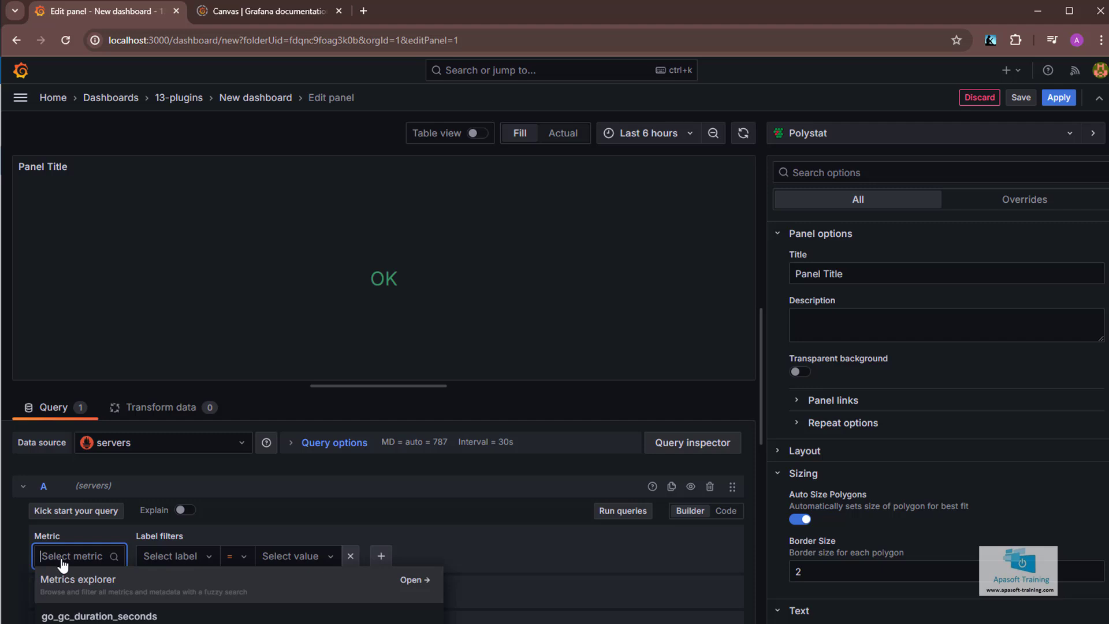
{"action": "key", "text": "Return"}
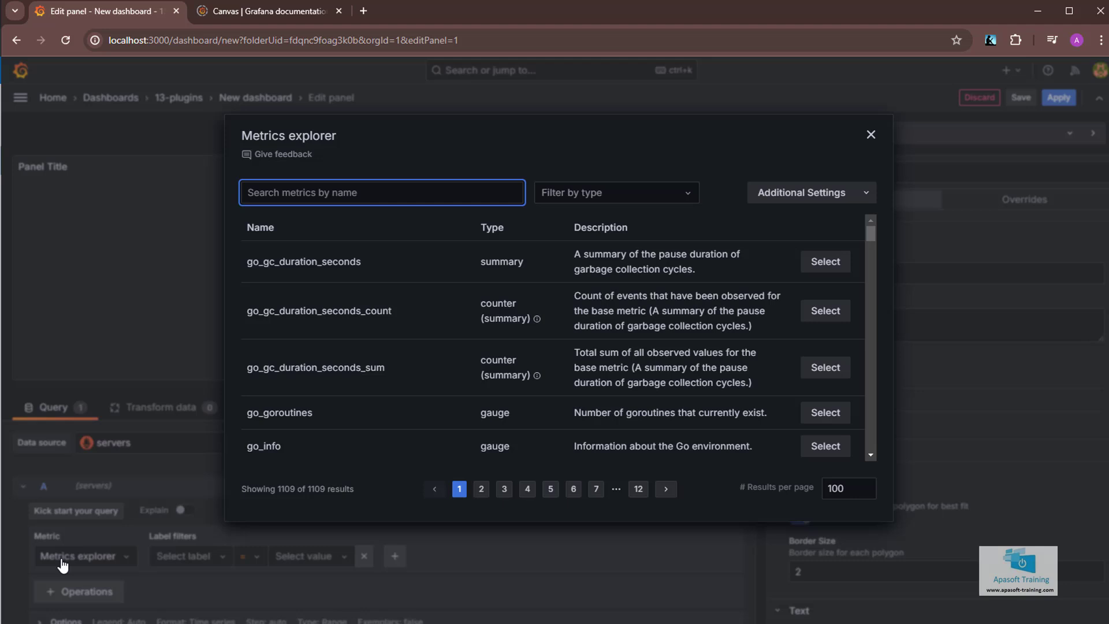
{"action": "type", "text": "cpu"}
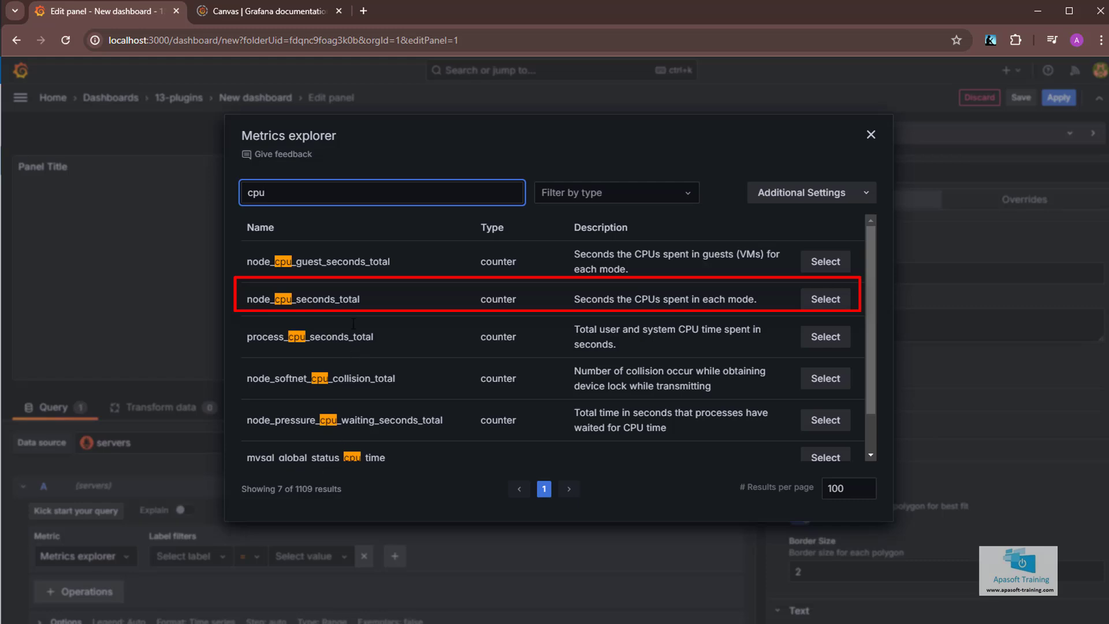
{"action": "left_click", "coordinate": [825, 300]}
{"action": "left_click", "coordinate": [625, 516]}
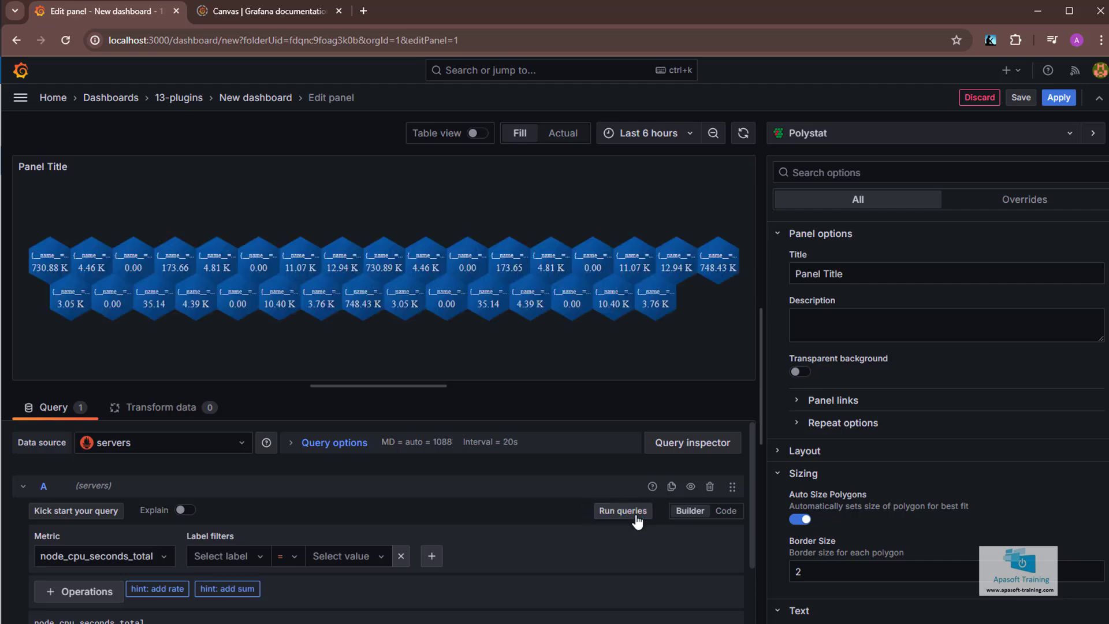
{"action": "mouse_move", "coordinate": [480, 312]}
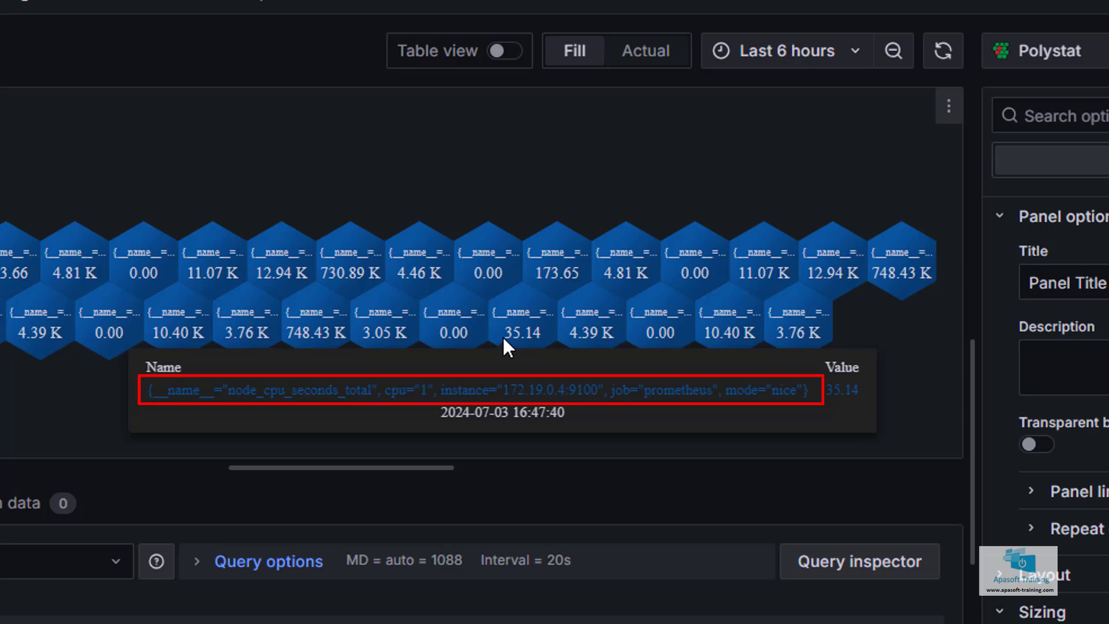
- Add the label filter instance = 172.19.0.3:9100 and rerun the query
{"action": "left_click", "coordinate": [58, 561]}
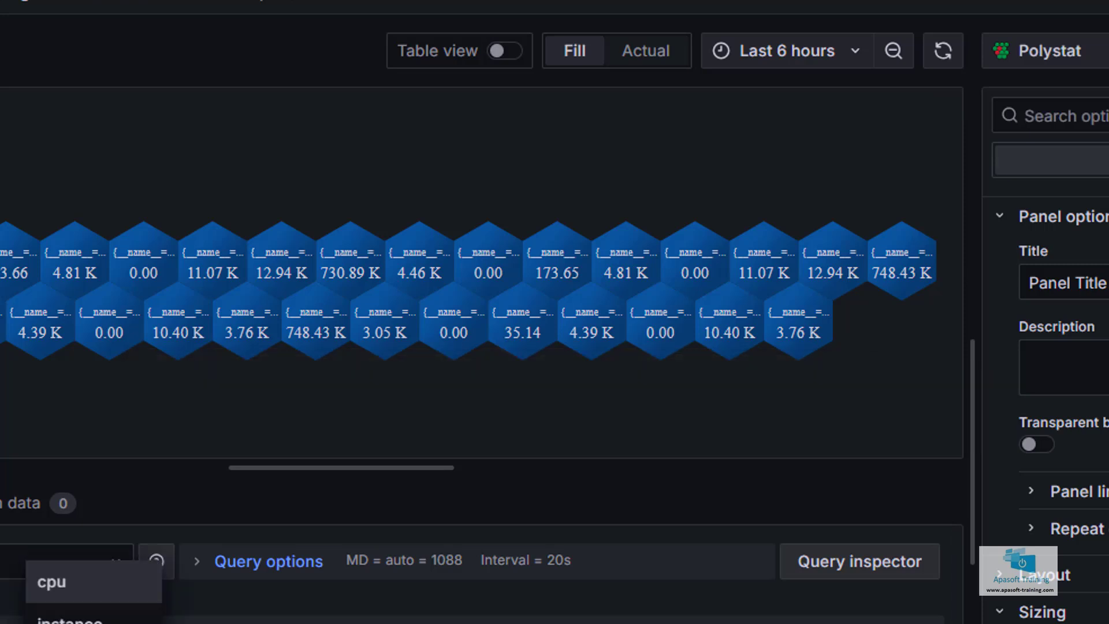
{"action": "key", "text": "Escape"}
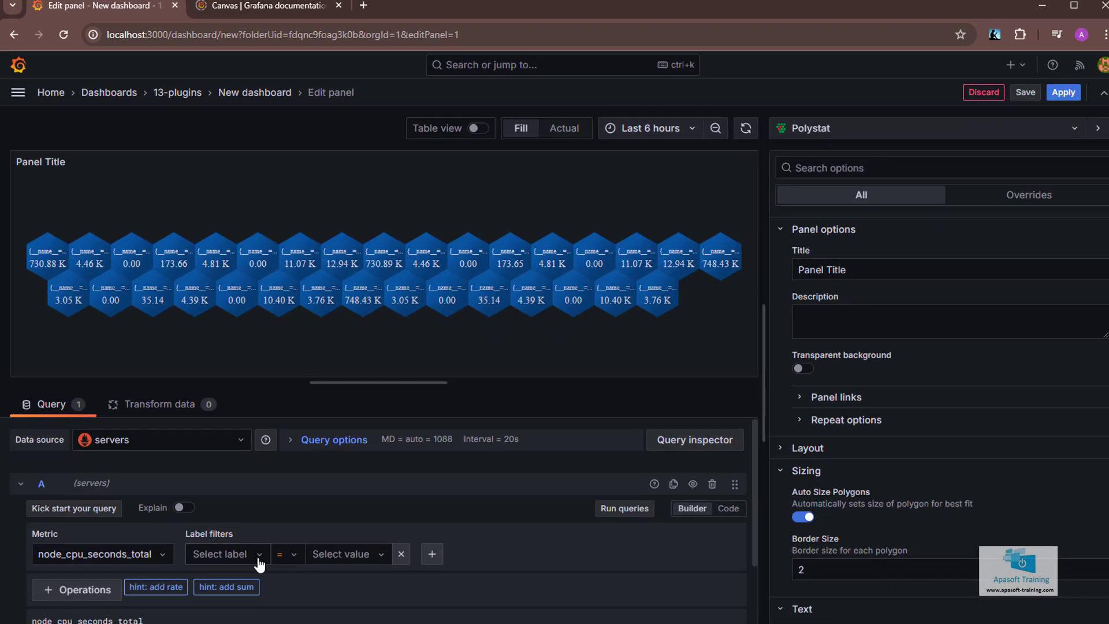
{"action": "left_click", "coordinate": [257, 553]}
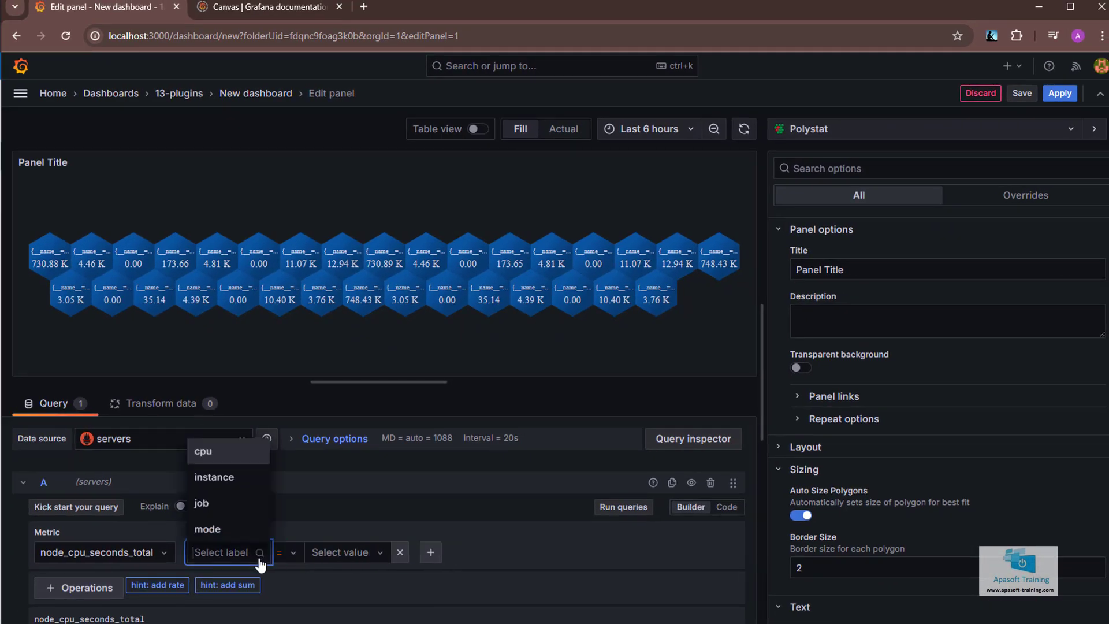
{"action": "left_click", "coordinate": [229, 479]}
{"action": "left_click", "coordinate": [367, 558]}
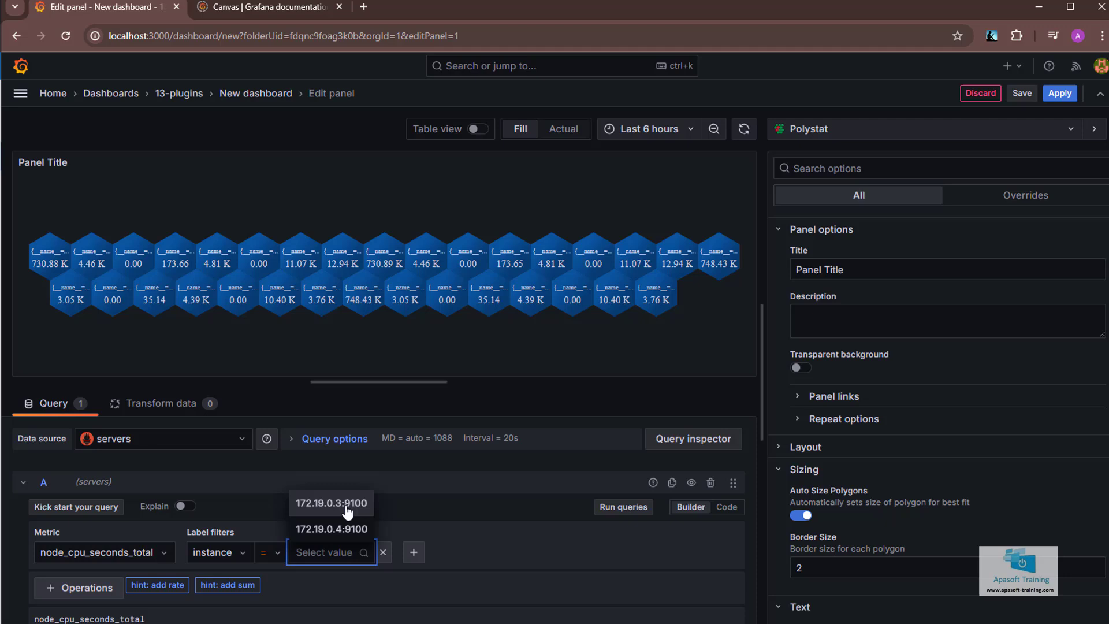
{"action": "left_click", "coordinate": [347, 525]}
{"action": "left_click", "coordinate": [625, 509]}
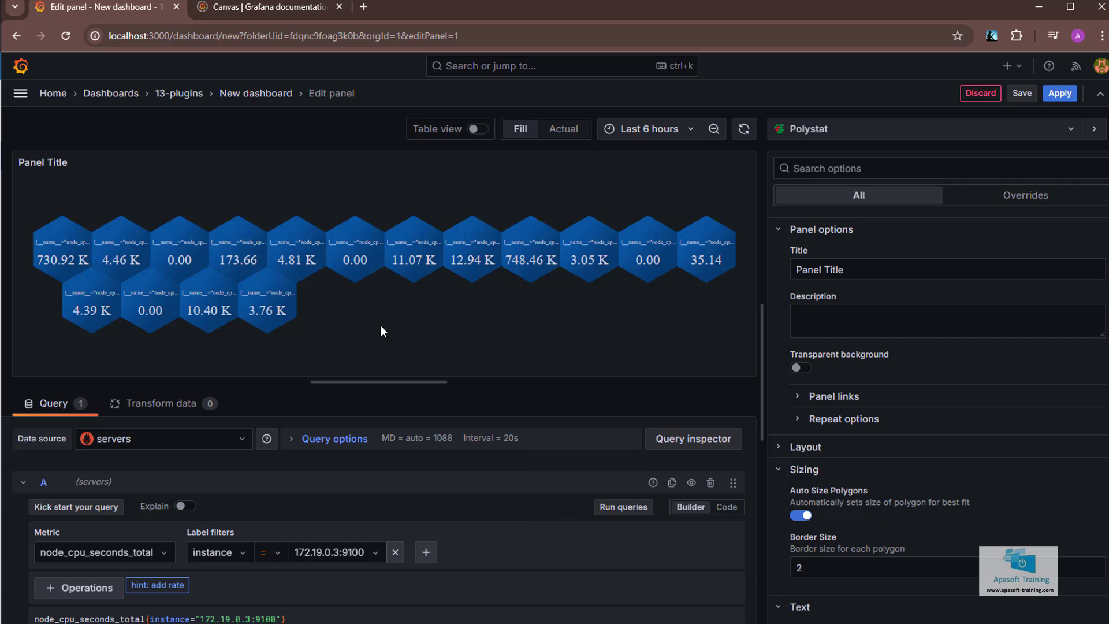
{"action": "mouse_move", "coordinate": [362, 269]}
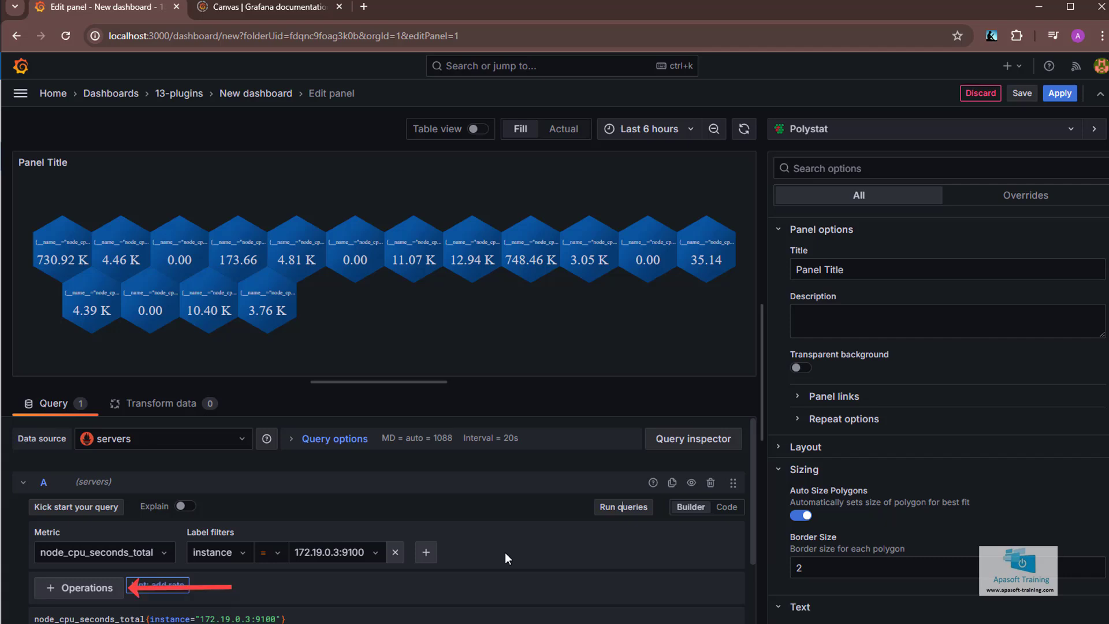
- Add a Sum operation grouped by the mode label and rerun the query for eight hexagons
{"action": "left_click", "coordinate": [85, 589]}
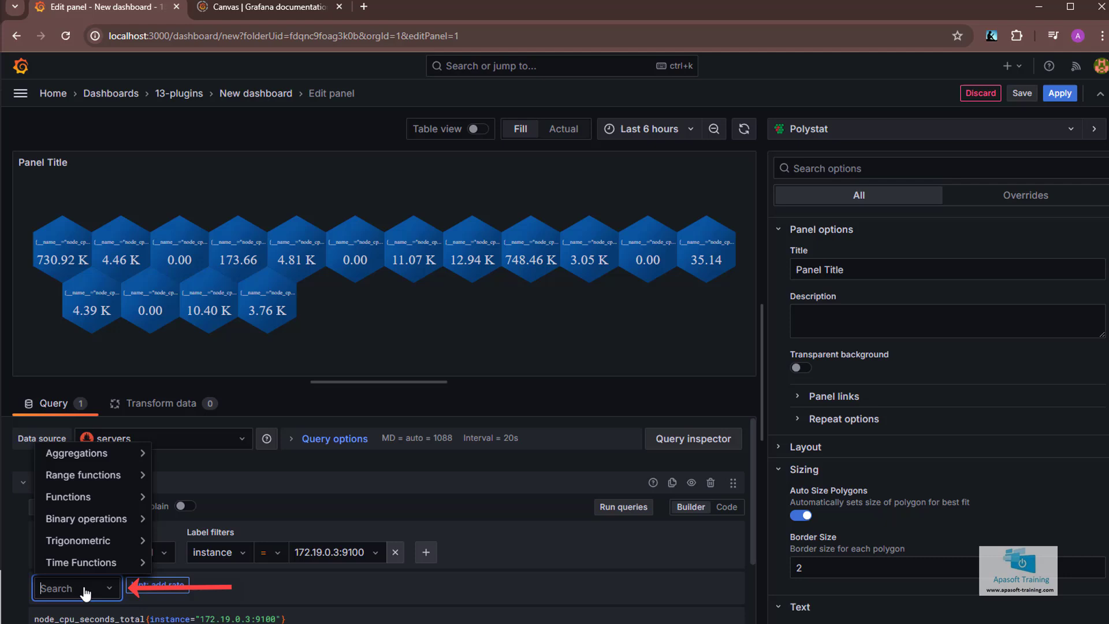
{"action": "mouse_move", "coordinate": [64, 454]}
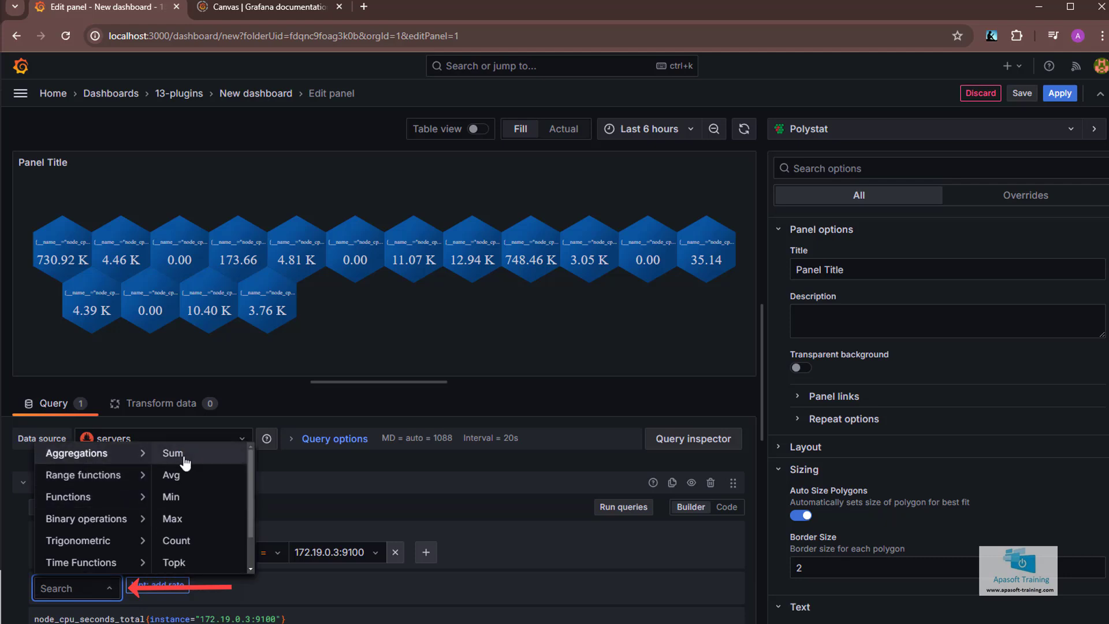
{"action": "left_click", "coordinate": [186, 460]}
{"action": "scroll", "coordinate": [65, 560], "scroll_direction": "down", "scroll_amount": 1}
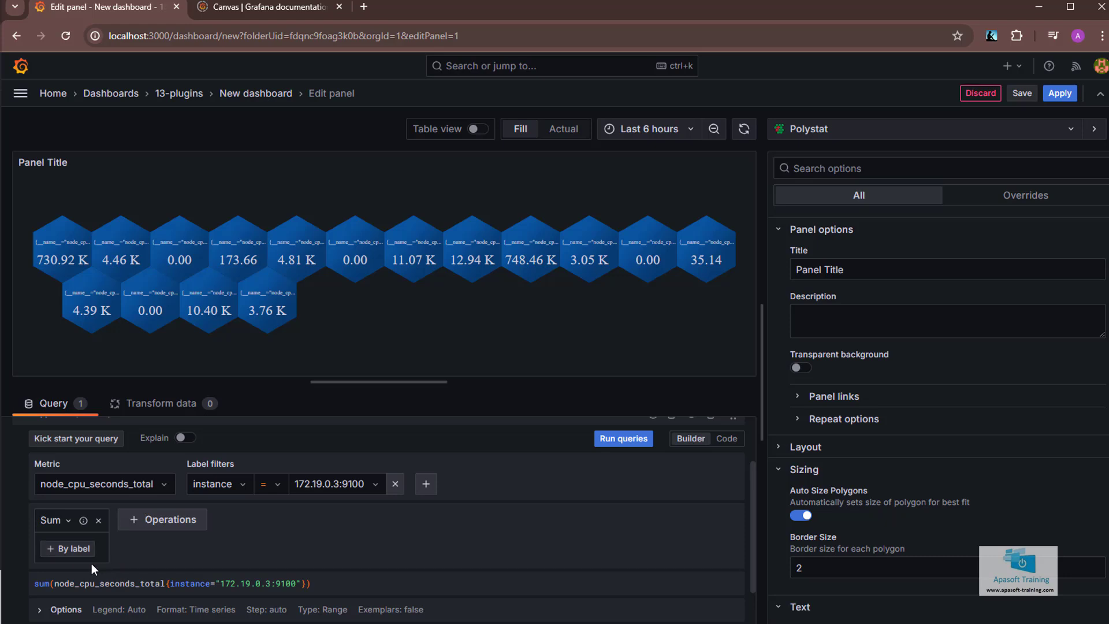
{"action": "scroll", "coordinate": [87, 563], "scroll_direction": "down", "scroll_amount": 1}
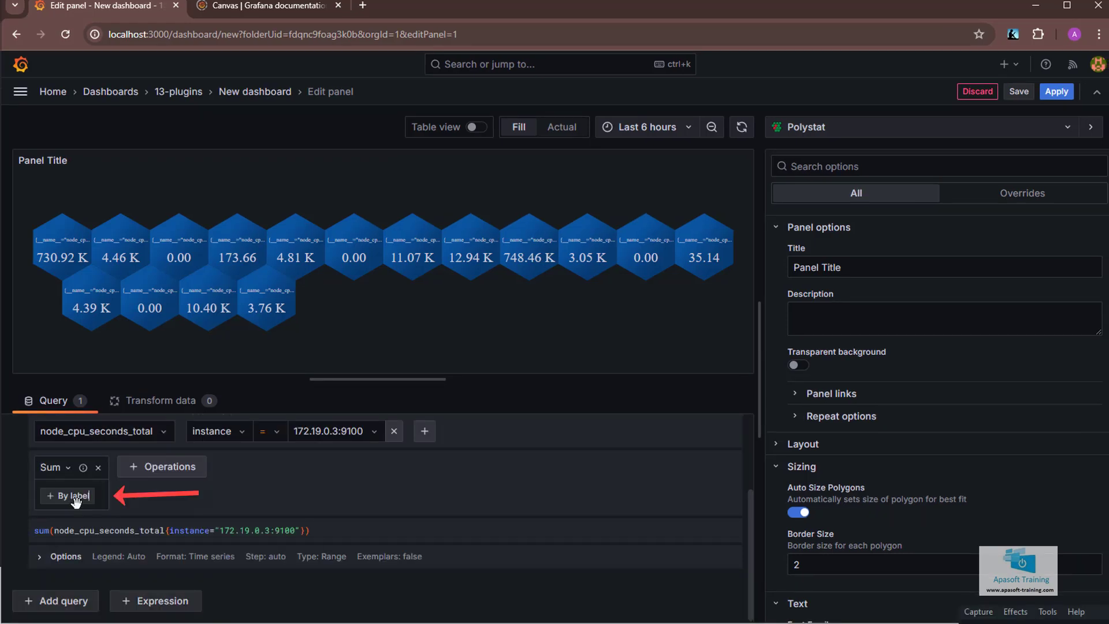
{"action": "left_click", "coordinate": [75, 496]}
{"action": "type", "text": "m"}
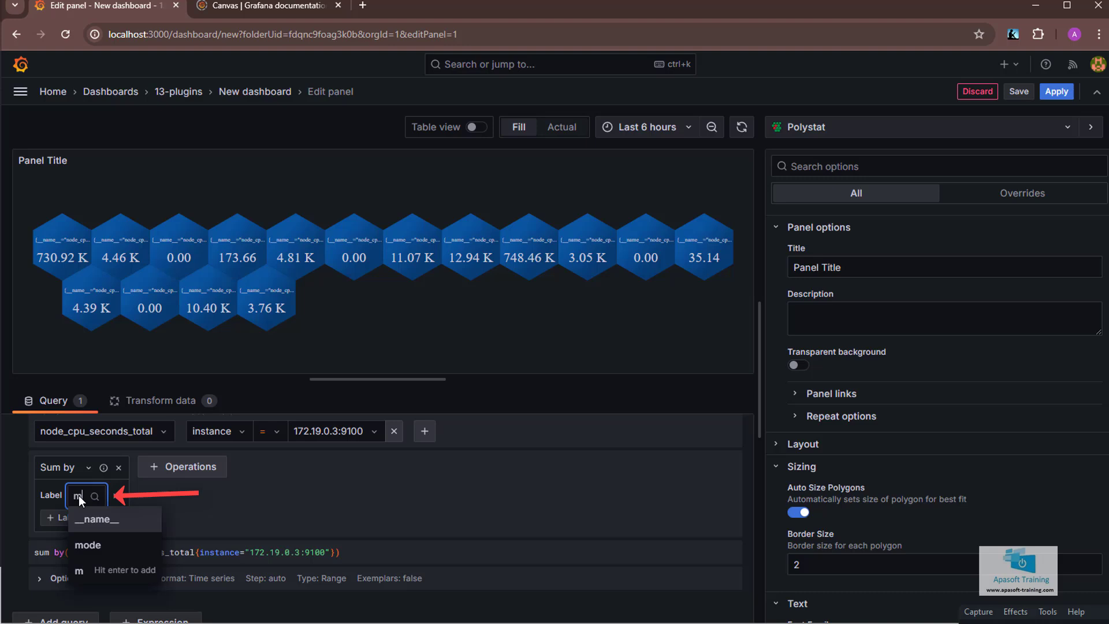
{"action": "type", "text": "ode"}
{"action": "key", "text": "Return"}
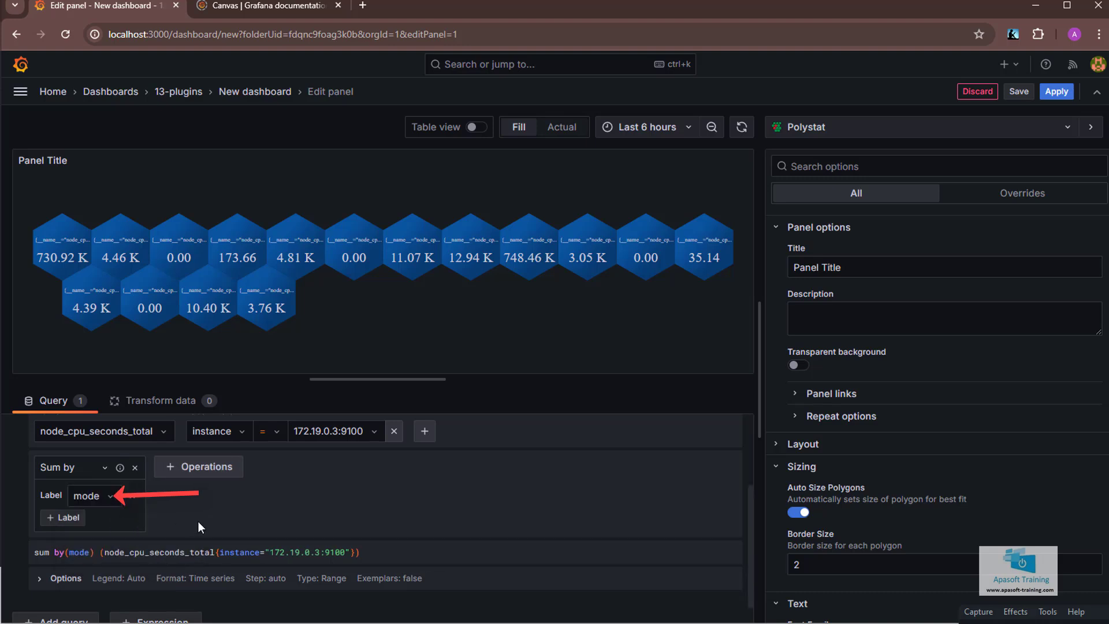
{"action": "scroll", "coordinate": [578, 450], "scroll_direction": "up", "scroll_amount": 2}
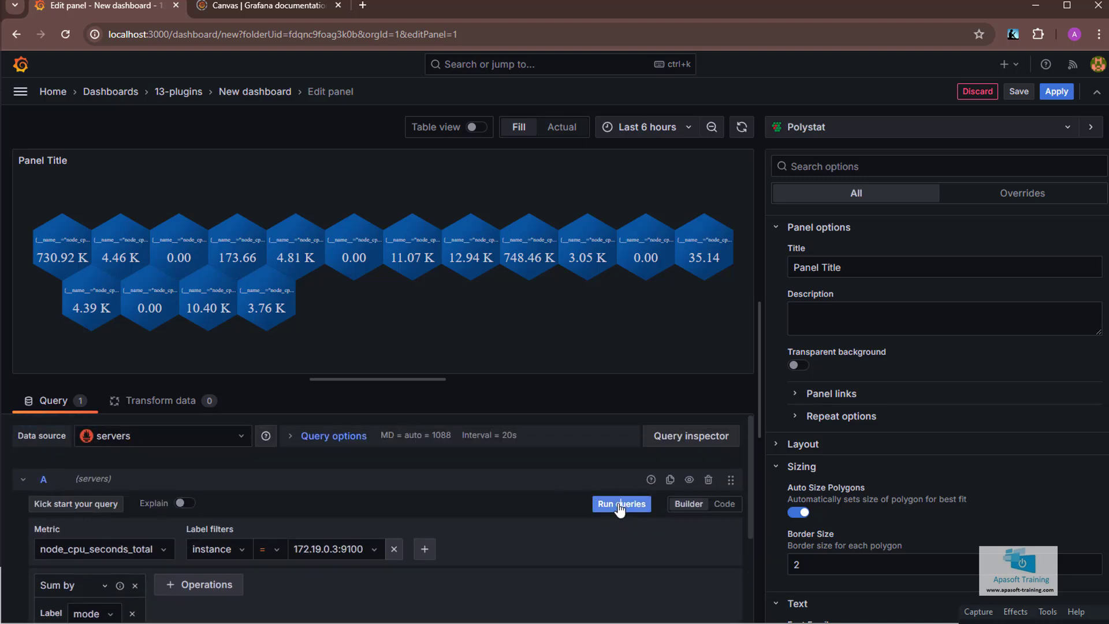
{"action": "left_click", "coordinate": [619, 504]}
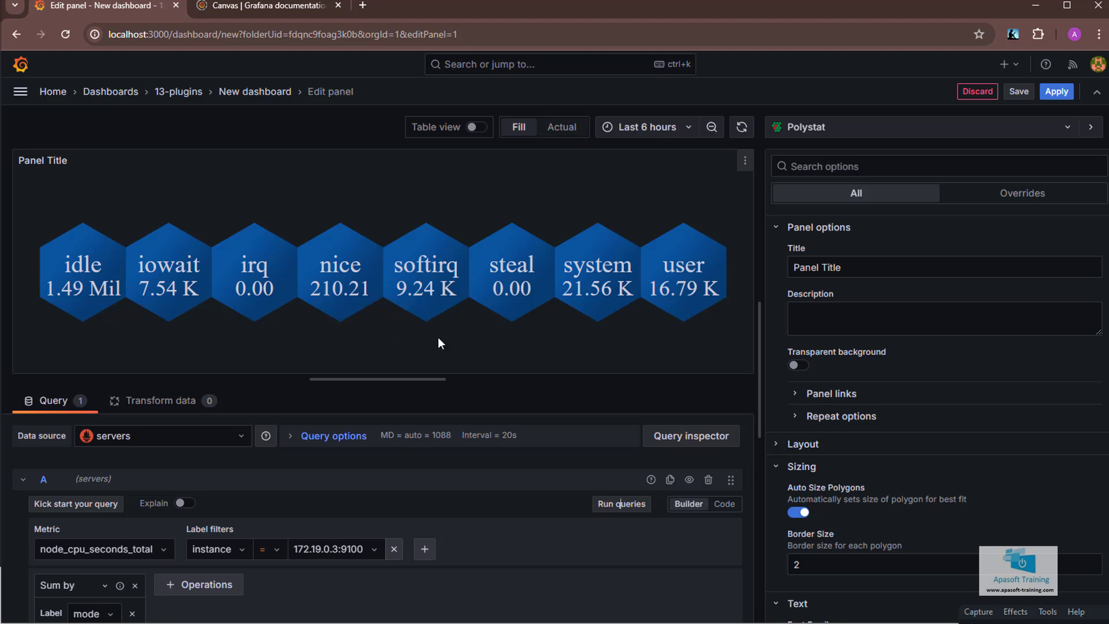
- Expand Layout and toggle Auto Size Rows off, then back on
{"action": "left_click", "coordinate": [892, 439]}
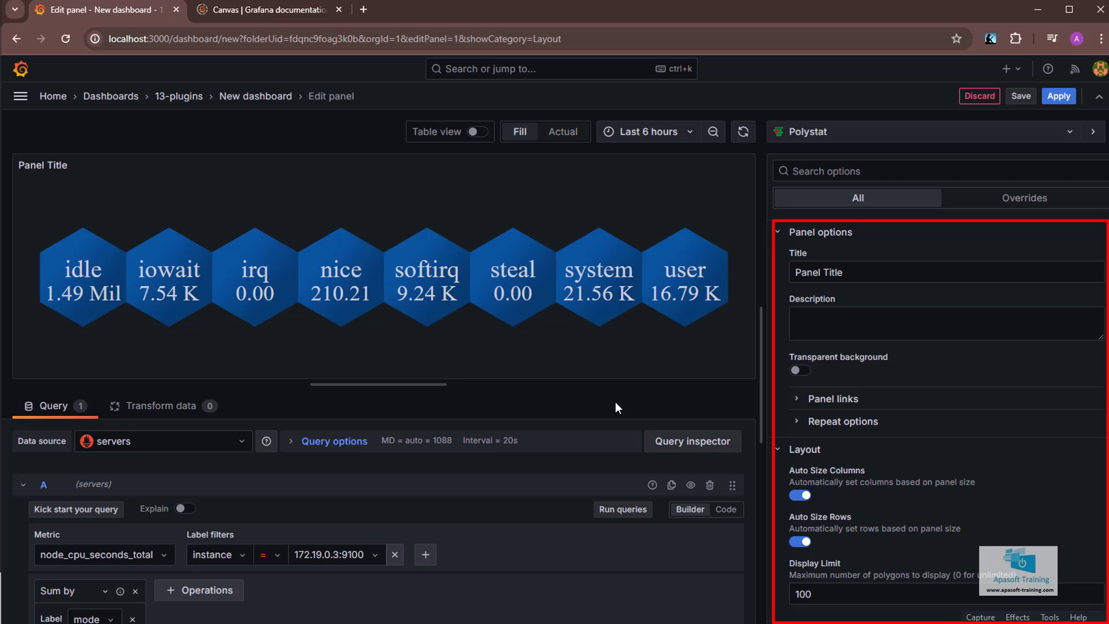
{"action": "scroll", "coordinate": [930, 439], "scroll_direction": "down", "scroll_amount": 4}
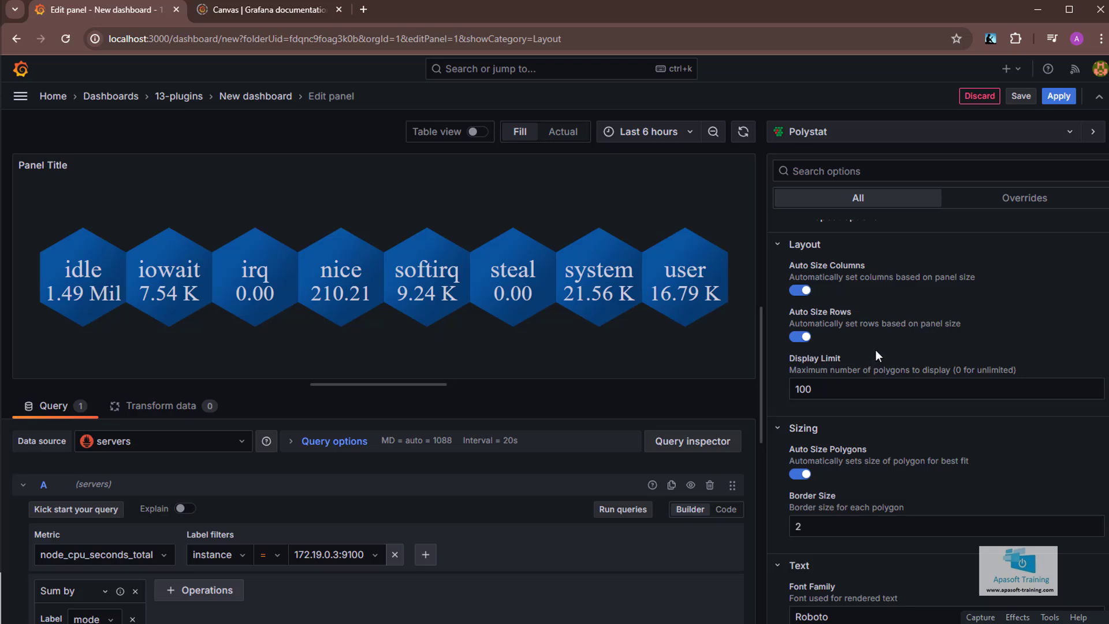
{"action": "left_click", "coordinate": [798, 338]}
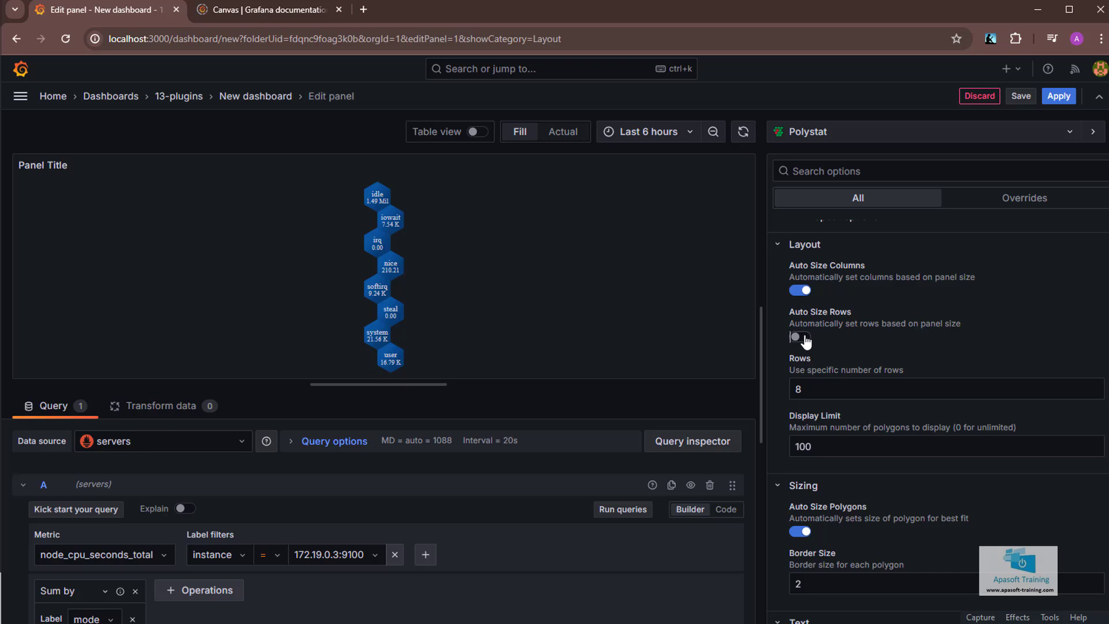
{"action": "left_click", "coordinate": [805, 338]}
- Set the hexagon text Font Family to Arial
{"action": "scroll", "coordinate": [820, 472], "scroll_direction": "down", "scroll_amount": 2}
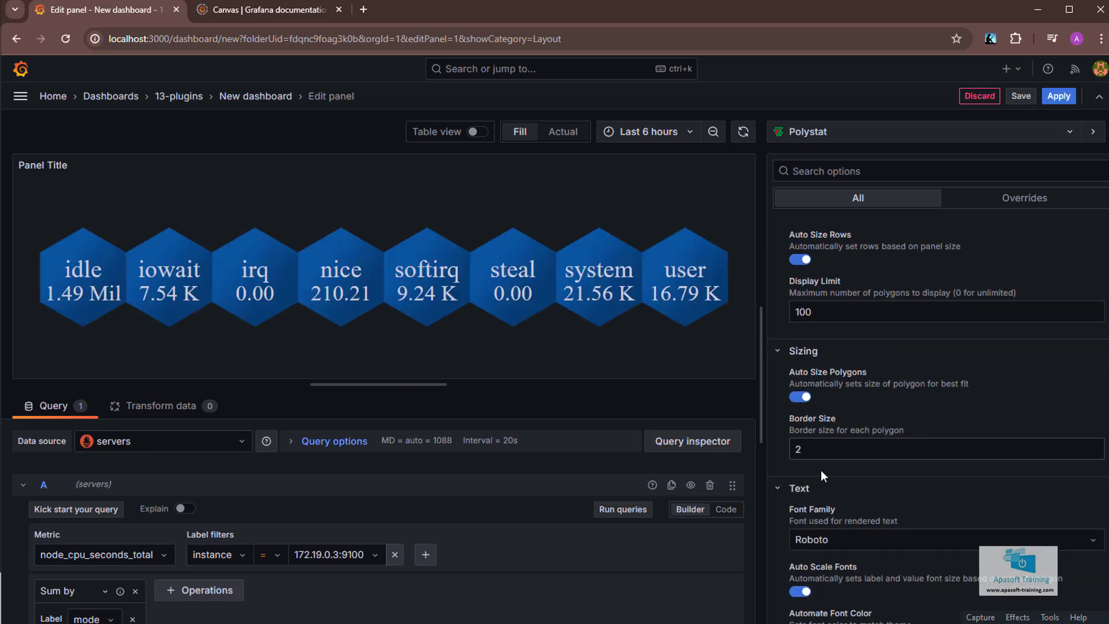
{"action": "scroll", "coordinate": [819, 408], "scroll_direction": "down", "scroll_amount": 2}
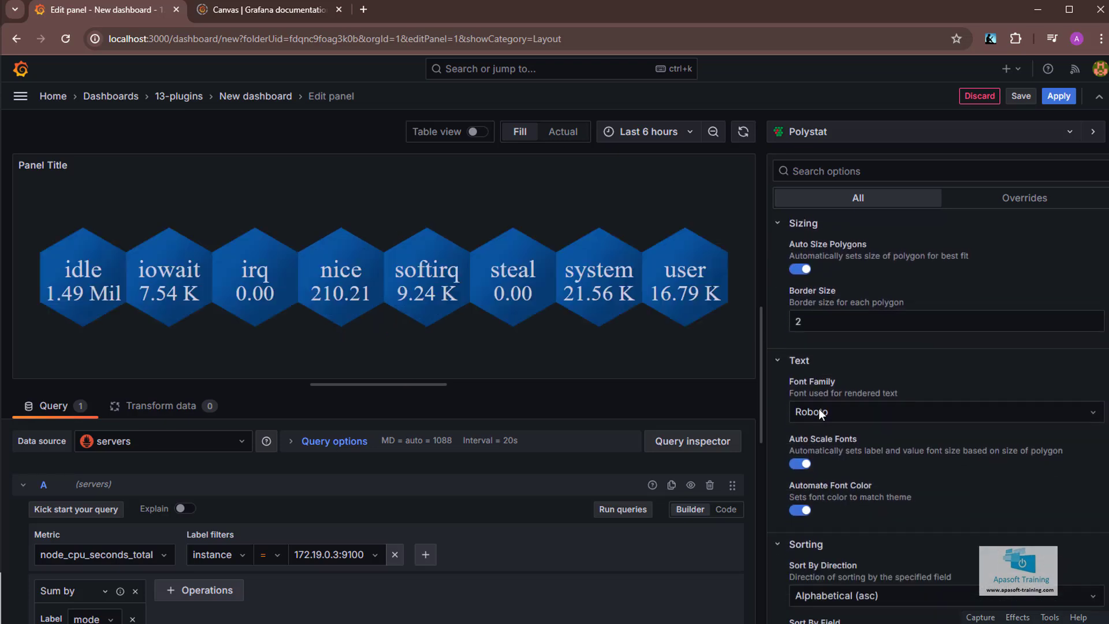
{"action": "left_click", "coordinate": [847, 348]}
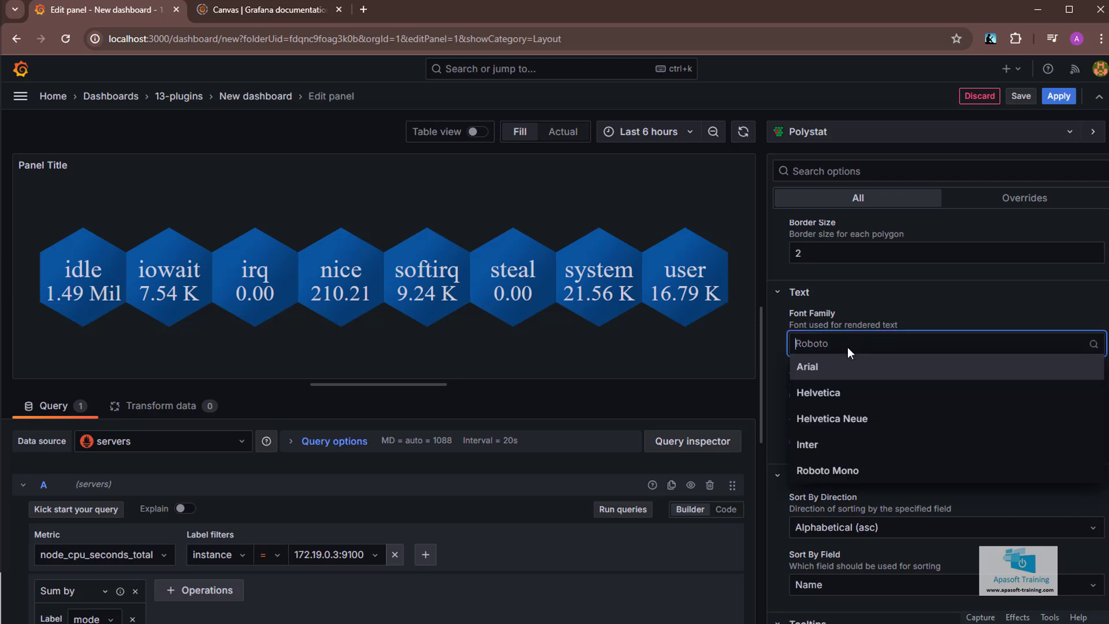
{"action": "left_click", "coordinate": [819, 372]}
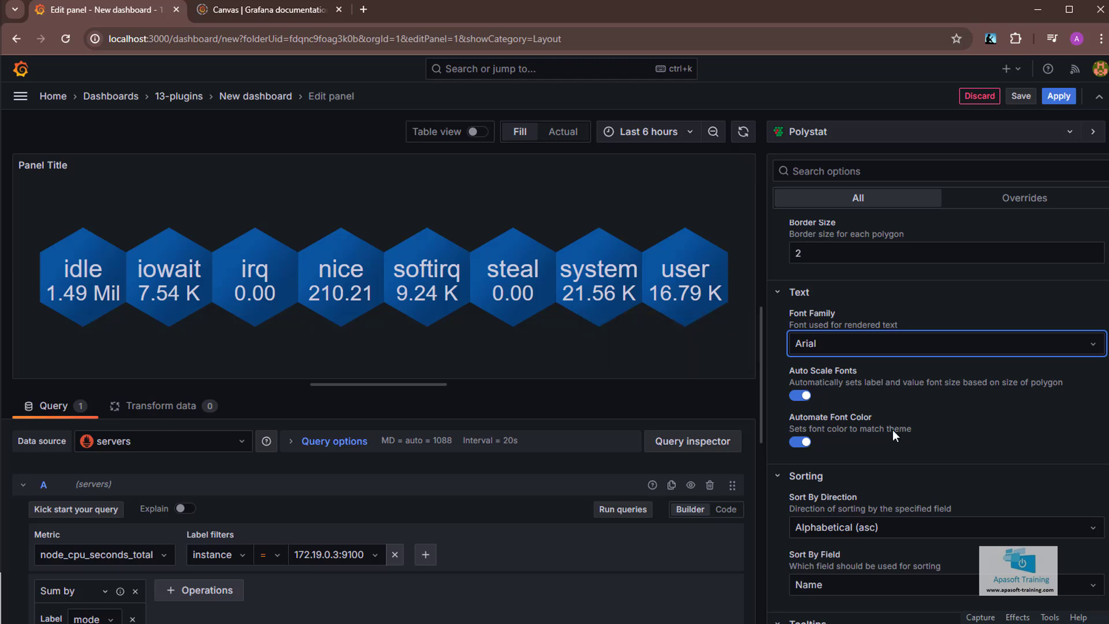
{"action": "scroll", "coordinate": [910, 442], "scroll_direction": "down", "scroll_amount": 5}
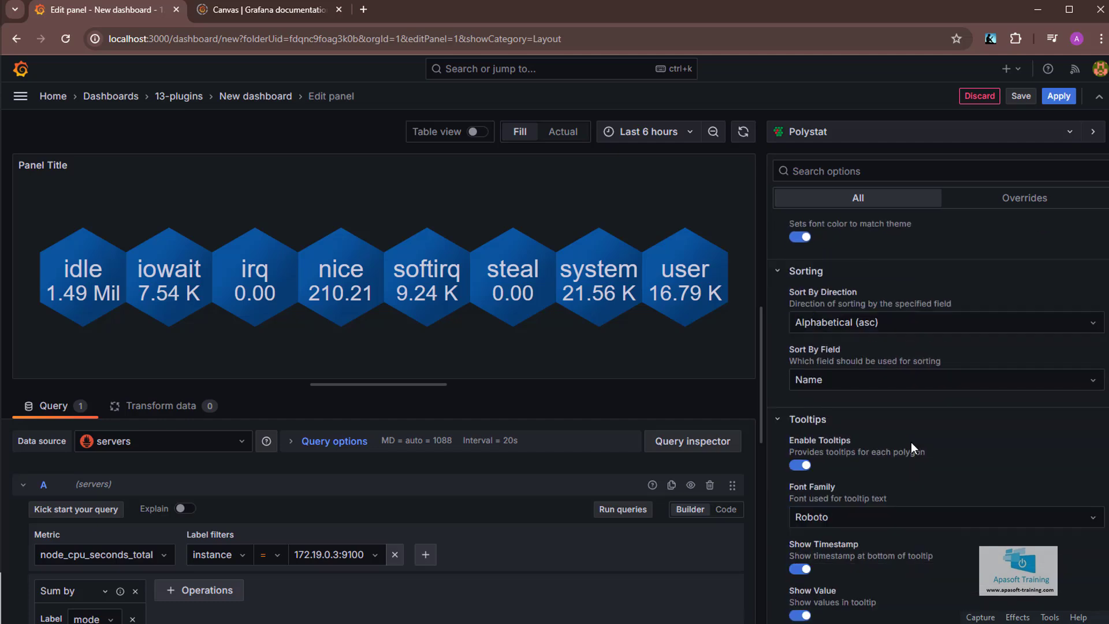
{"action": "scroll", "coordinate": [910, 442], "scroll_direction": "down", "scroll_amount": 7}
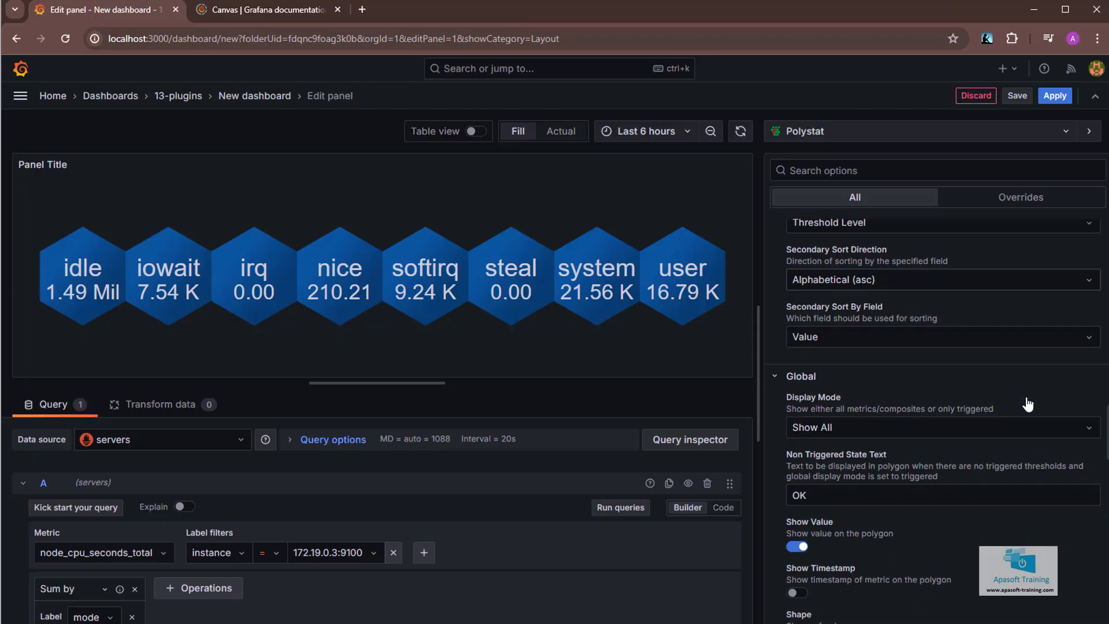
- Replace the Global unit 'short' with Data / bytes(IEC)
{"action": "scroll", "coordinate": [1025, 400], "scroll_direction": "down", "scroll_amount": 6}
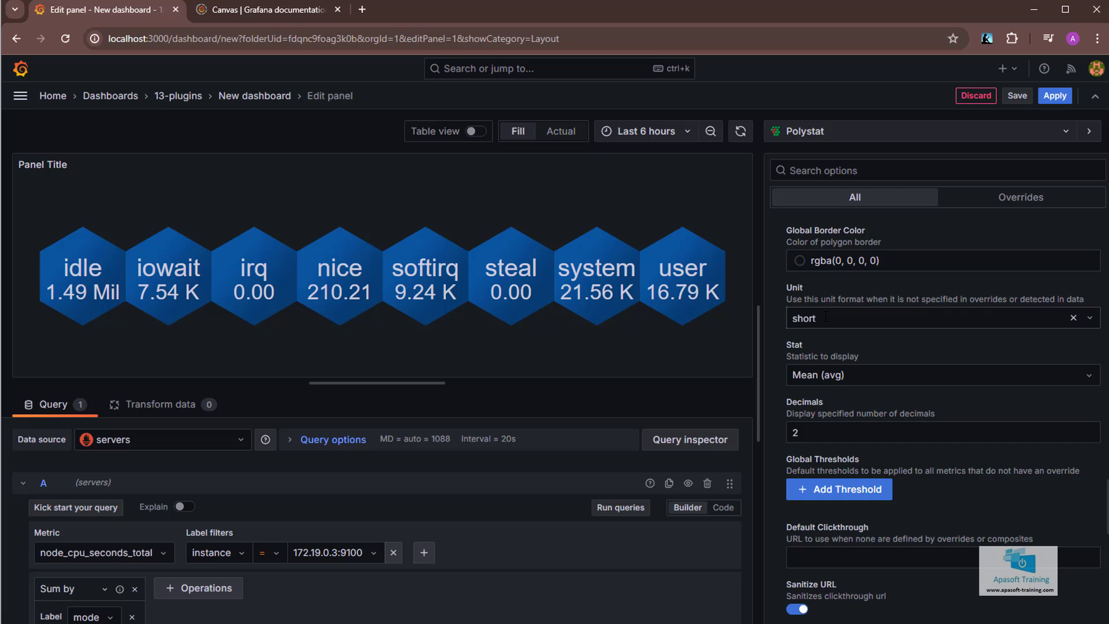
{"action": "left_click", "coordinate": [832, 322]}
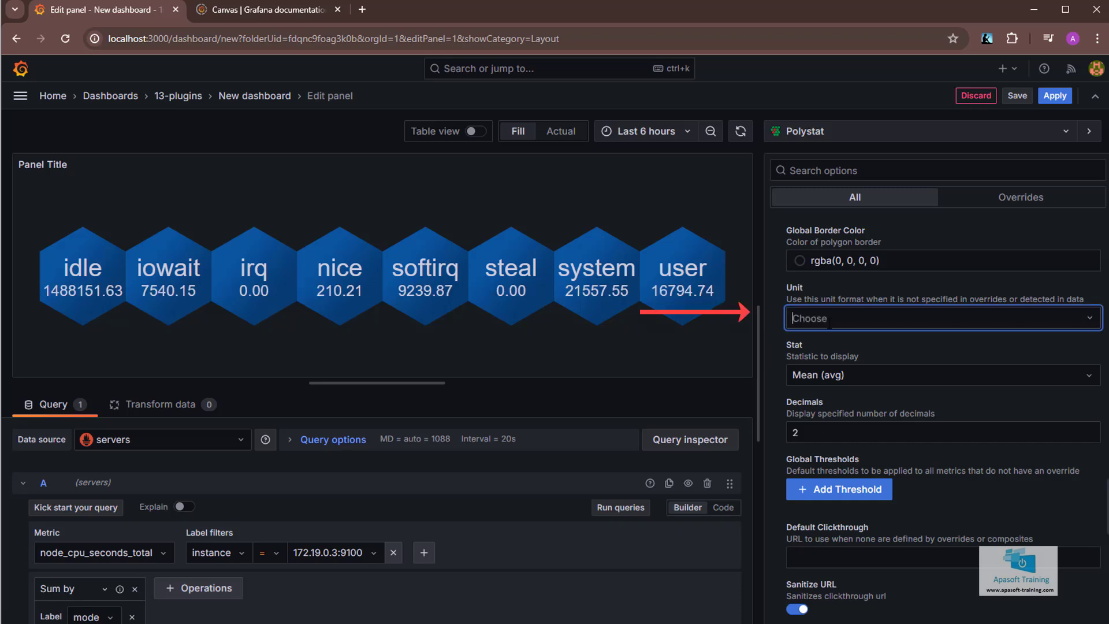
{"action": "type", "text": "bytes"}
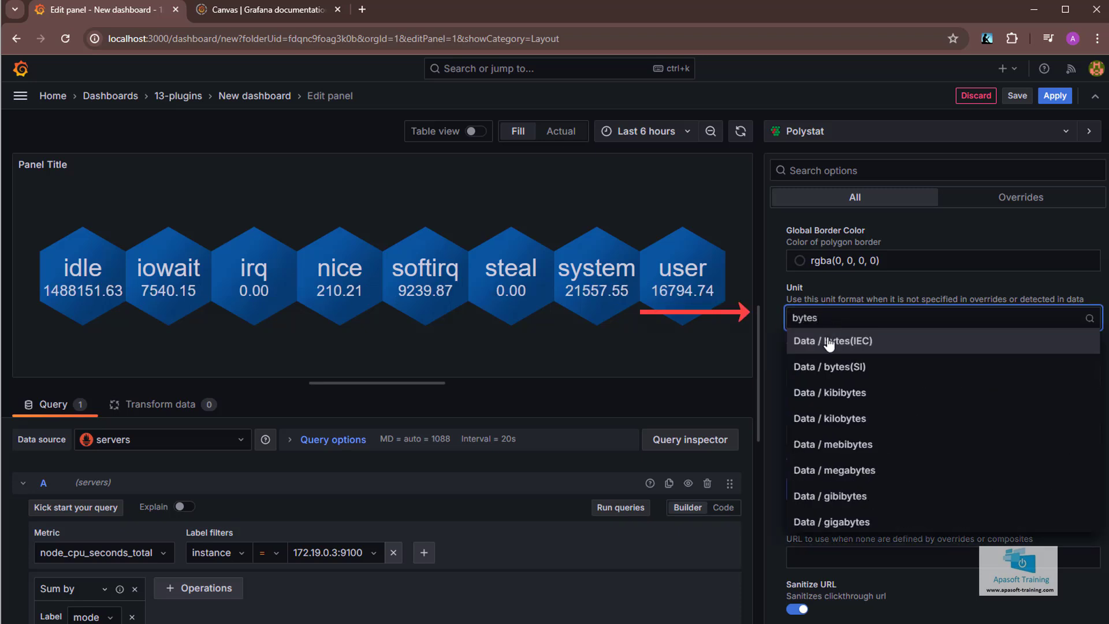
{"action": "left_click", "coordinate": [829, 341]}
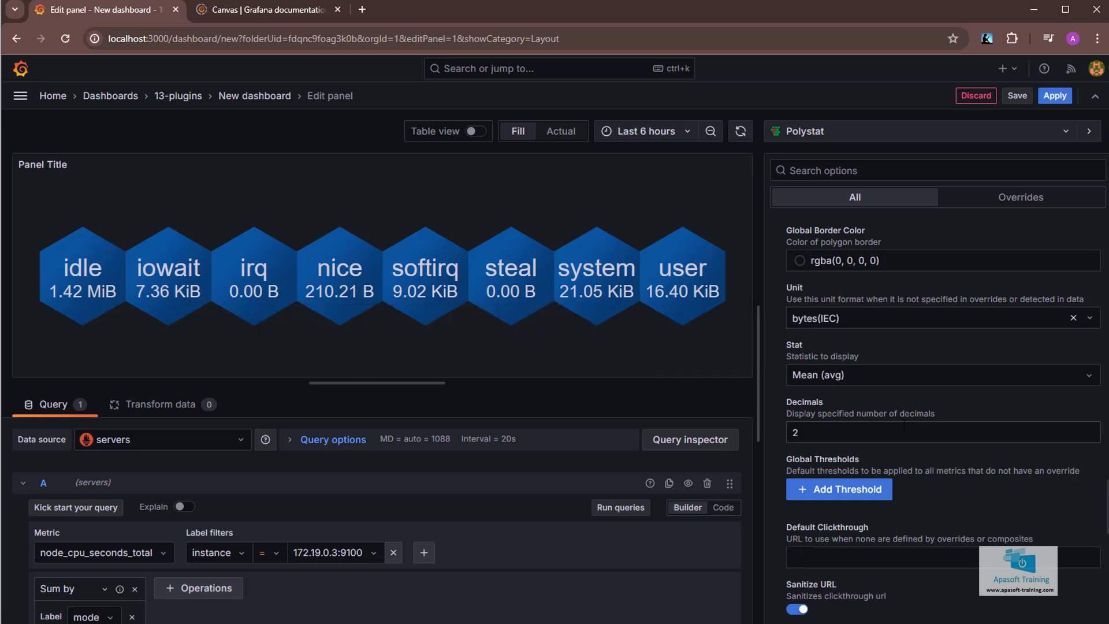
{"action": "scroll", "coordinate": [904, 425], "scroll_direction": "down", "scroll_amount": 3}
{"action": "scroll", "coordinate": [903, 425], "scroll_direction": "down", "scroll_amount": 1}
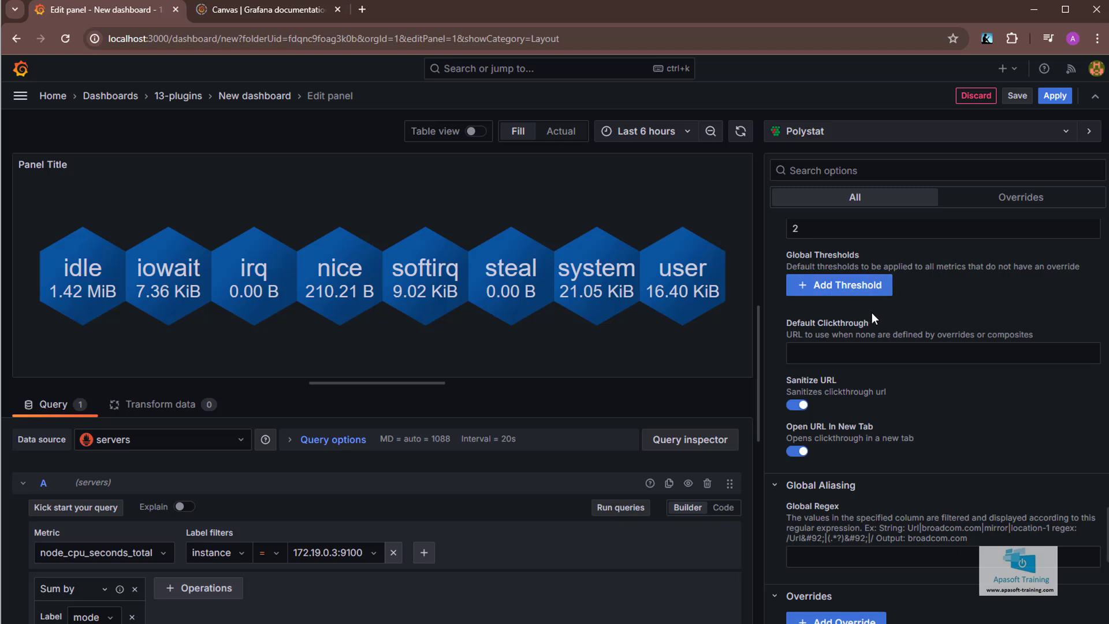
- Add a green base threshold at 0 and a yellow threshold at 9000
{"action": "left_click", "coordinate": [834, 287]}
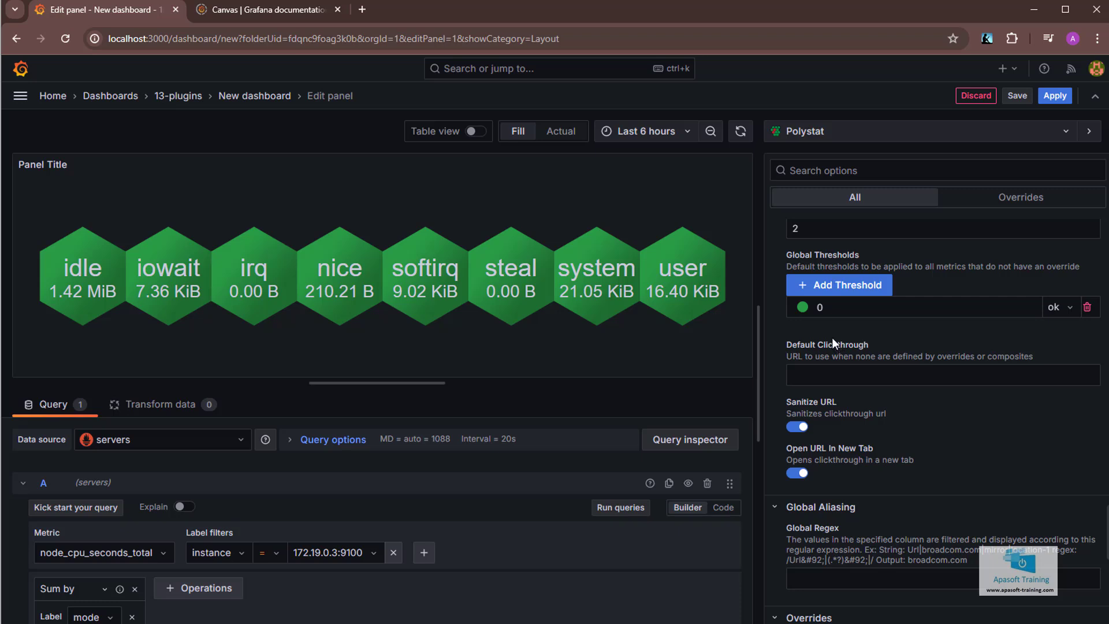
{"action": "left_click", "coordinate": [837, 289]}
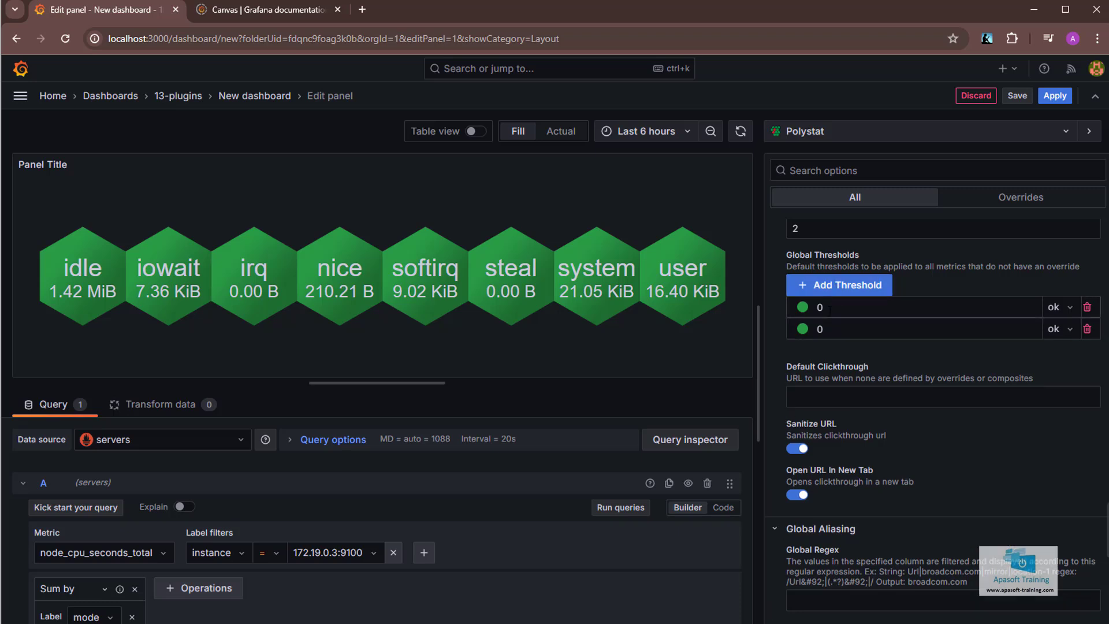
{"action": "left_click", "coordinate": [829, 309]}
{"action": "type", "text": "9000"}
{"action": "left_click", "coordinate": [802, 329]}
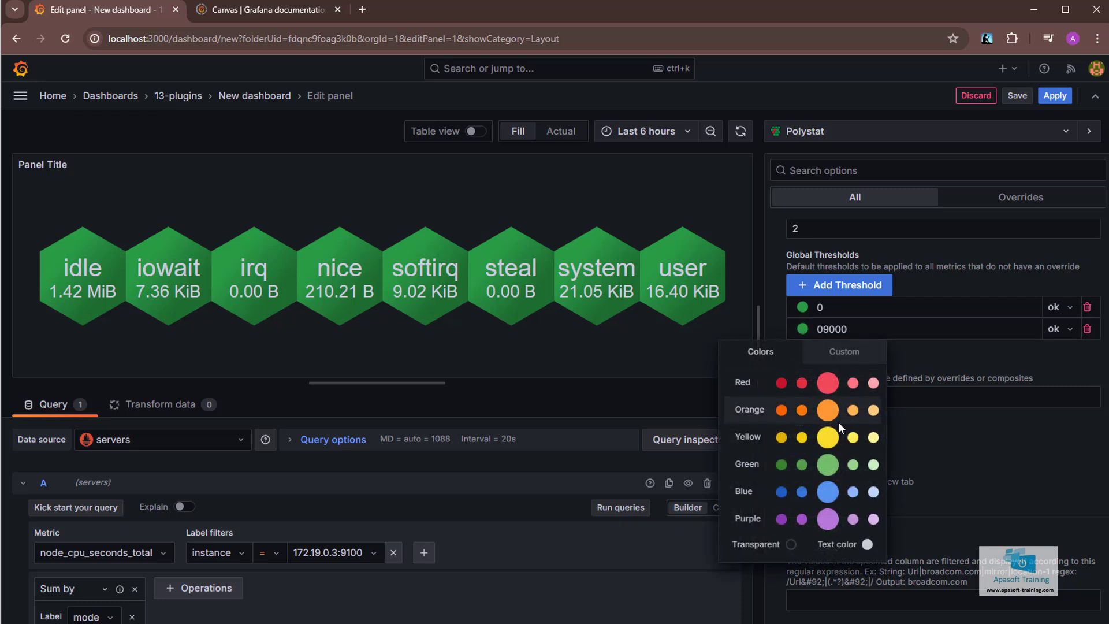
{"action": "left_click", "coordinate": [827, 437]}
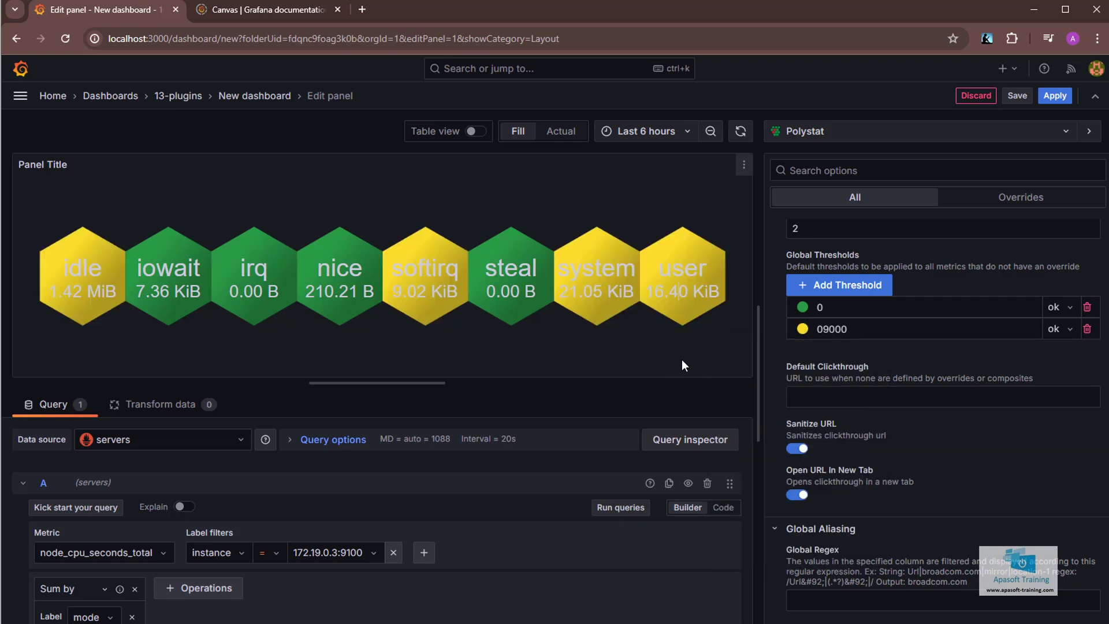
- Add a third global threshold at 20000 coloured red
{"action": "left_click", "coordinate": [844, 285]}
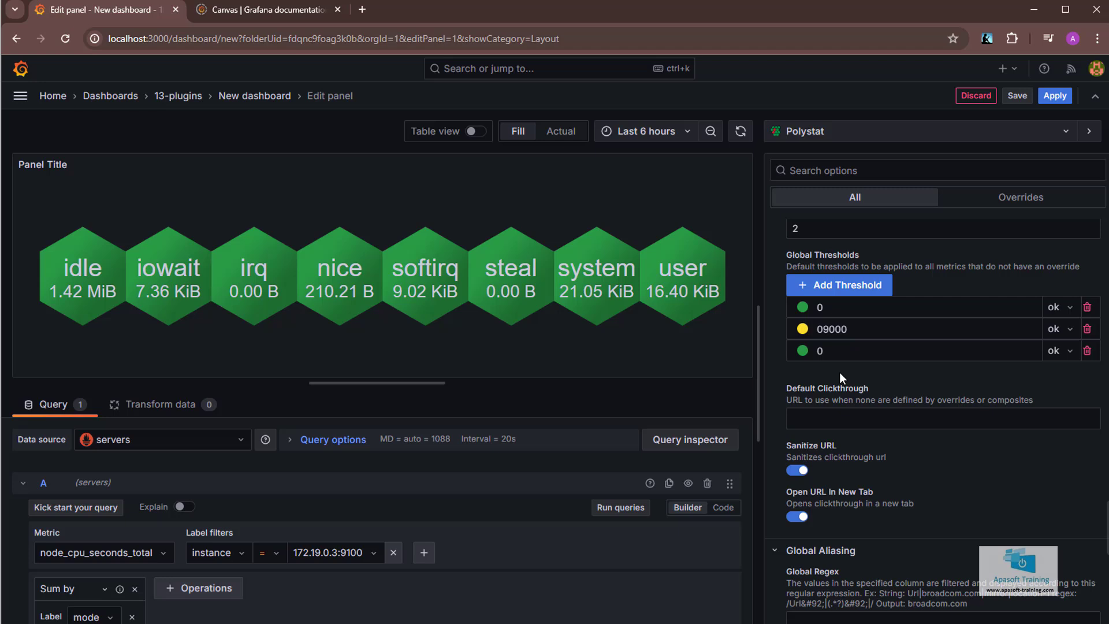
{"action": "left_click", "coordinate": [809, 354]}
{"action": "type", "text": "20000"}
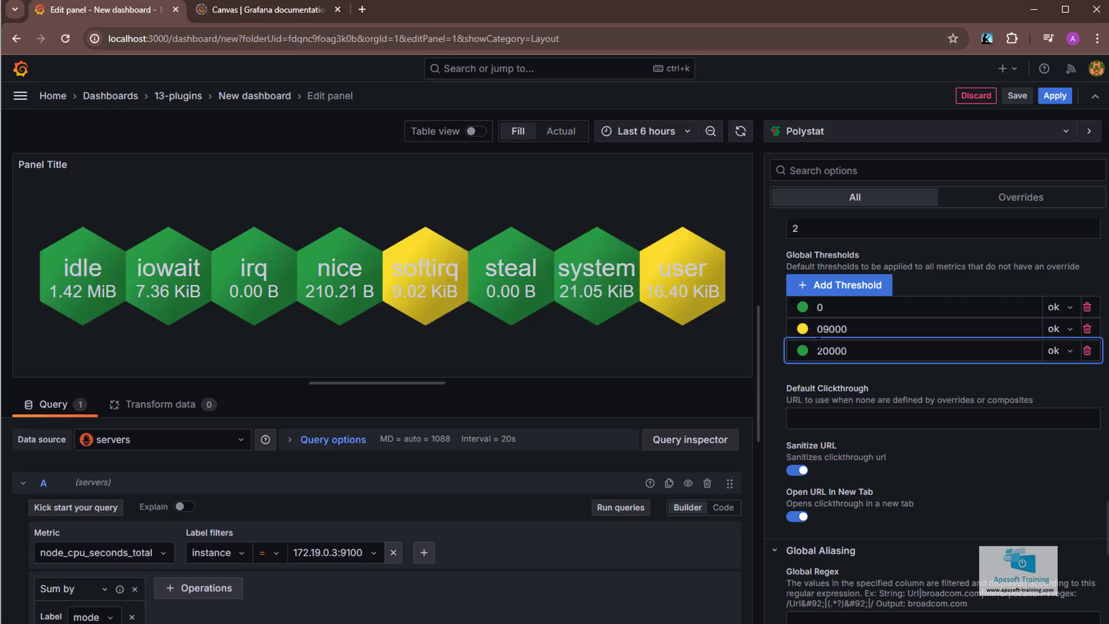
{"action": "left_click", "coordinate": [802, 350]}
{"action": "left_click", "coordinate": [826, 404]}
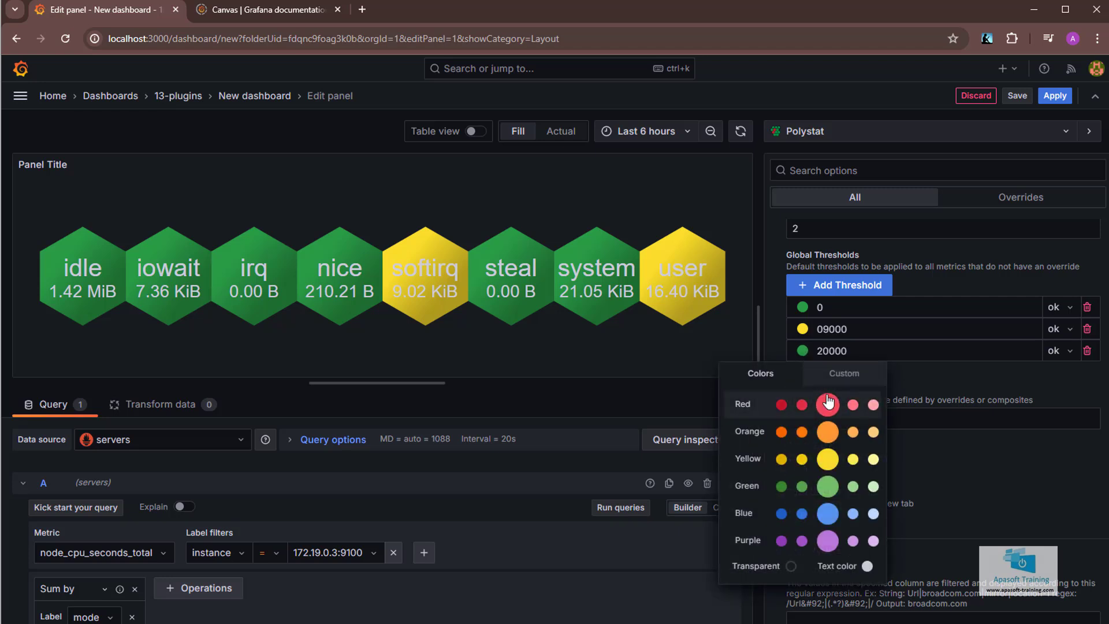
{"action": "left_click", "coordinate": [629, 349]}
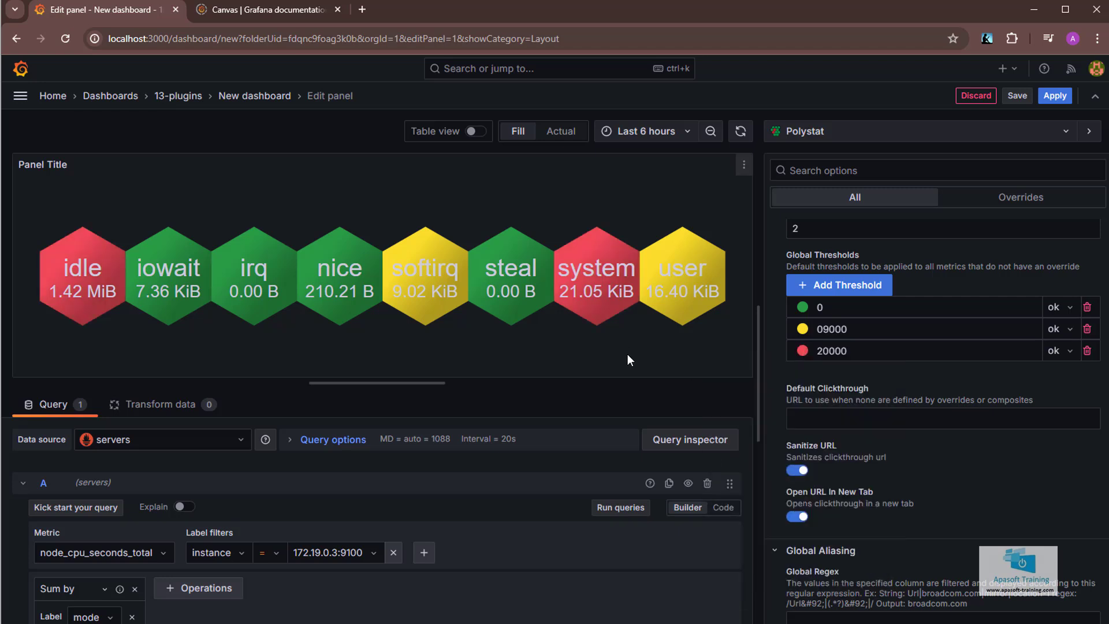